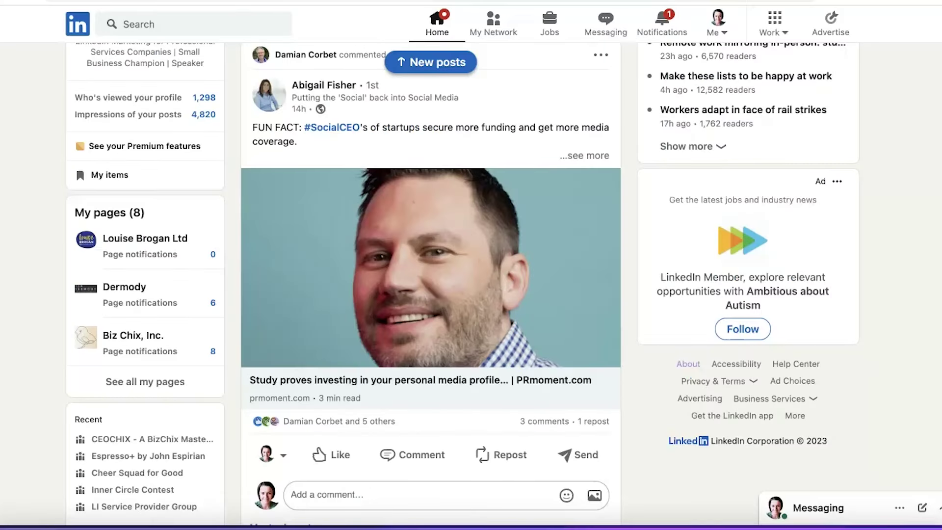
- Start a blank article as the Eos Human Resources Consulting page from the managed pages list
{"action": "left_click", "coordinate": [146, 381]}
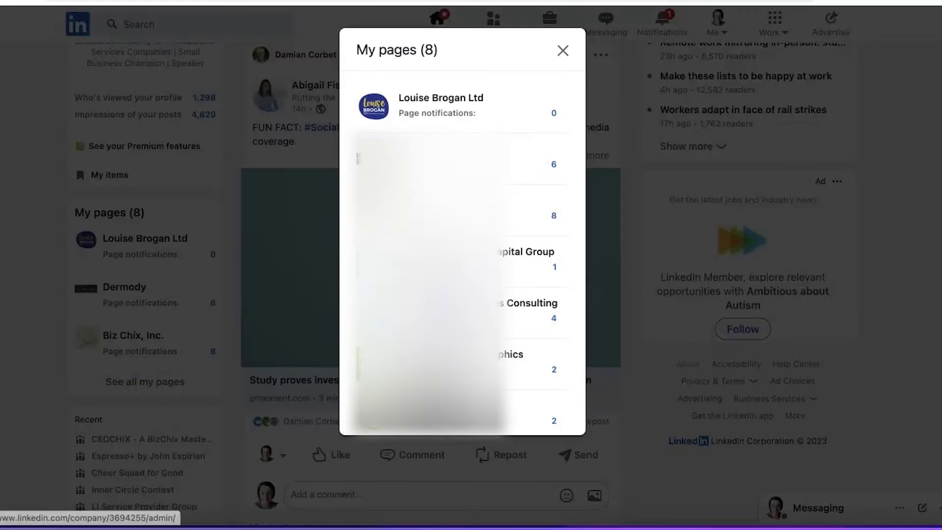
{"action": "left_click", "coordinate": [452, 309]}
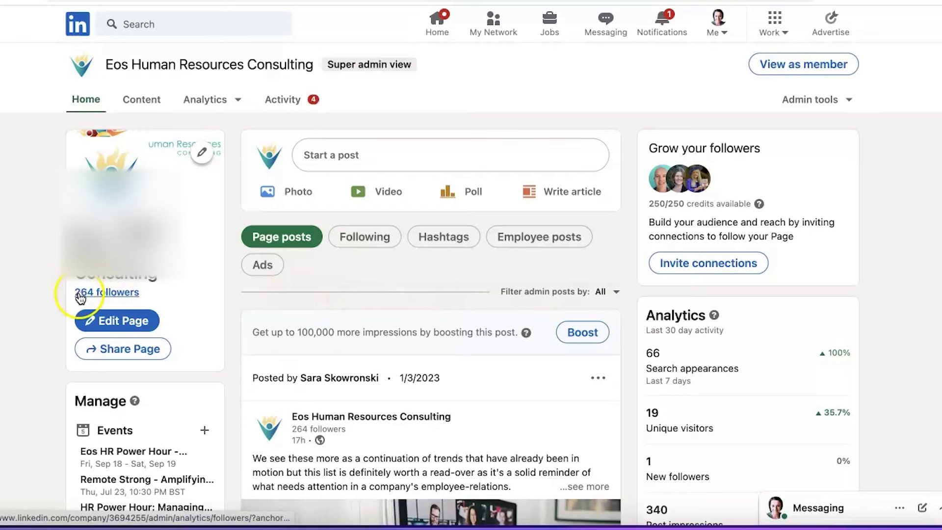
{"action": "left_click", "coordinate": [594, 195]}
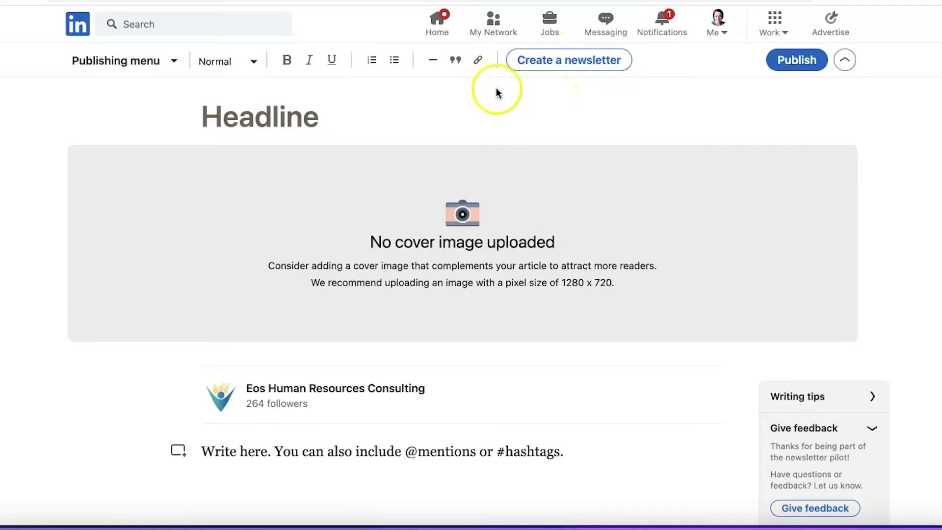
- Start a new blank article authored as the Port City Signs & Graphics page
{"action": "left_click", "coordinate": [436, 23]}
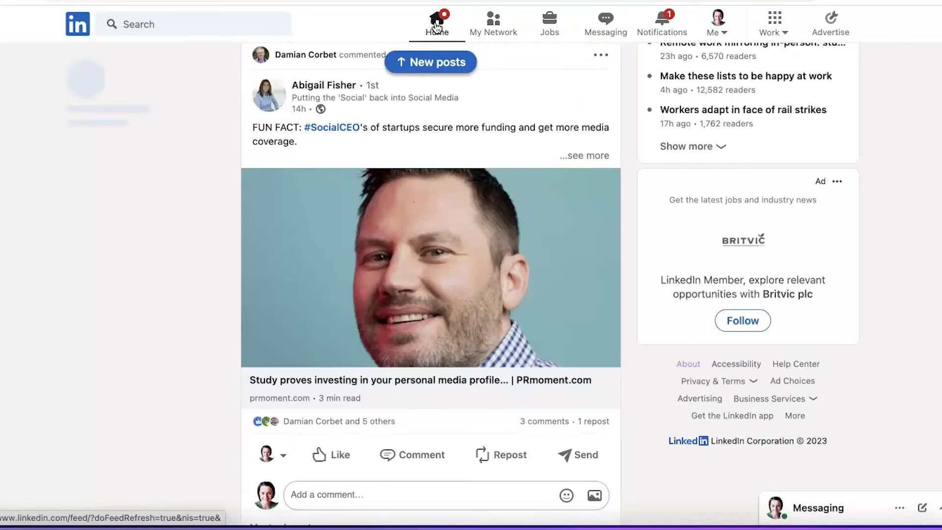
{"action": "left_click", "coordinate": [117, 382]}
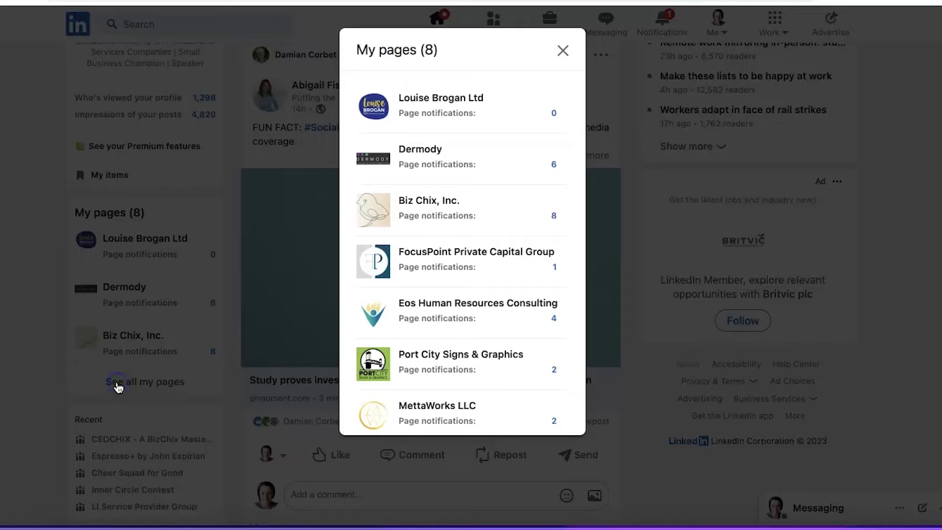
{"action": "left_click", "coordinate": [426, 356]}
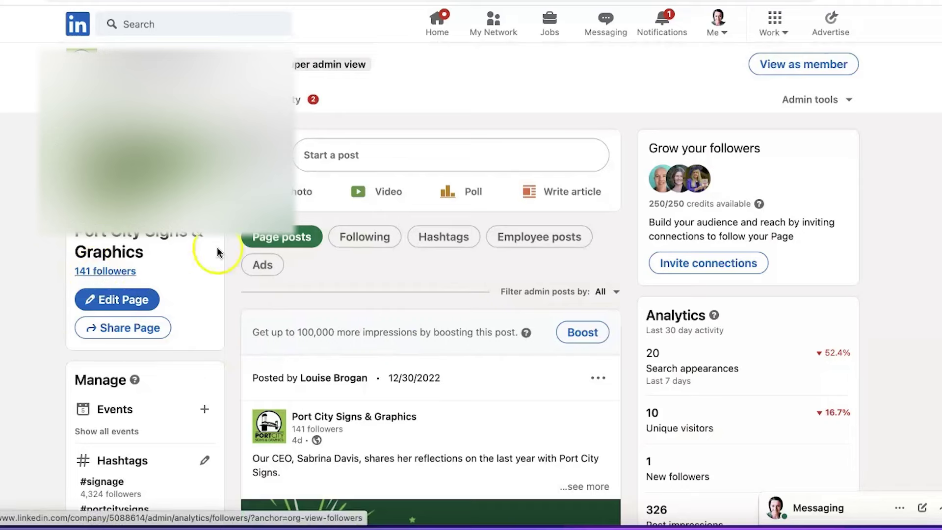
{"action": "left_click", "coordinate": [575, 193]}
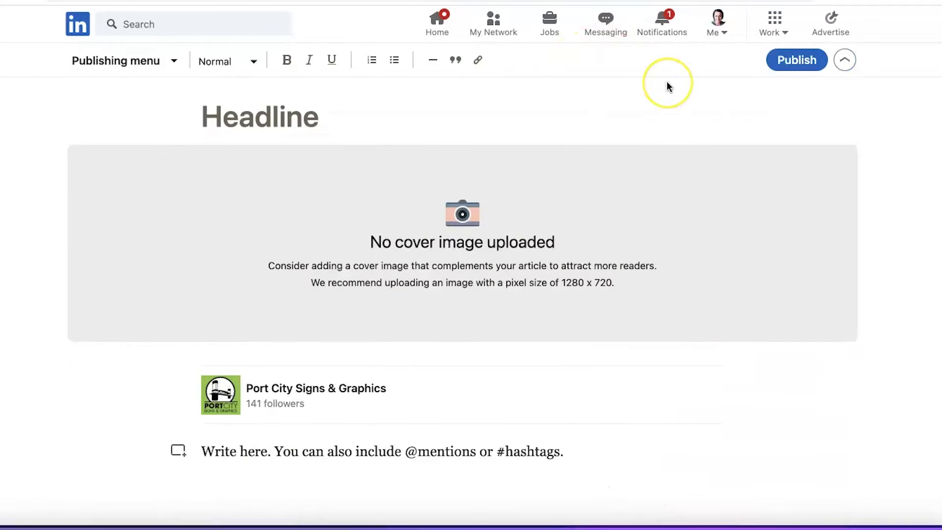
- Look through the publishing options, then click into and out of the headline field
{"action": "left_click", "coordinate": [176, 62]}
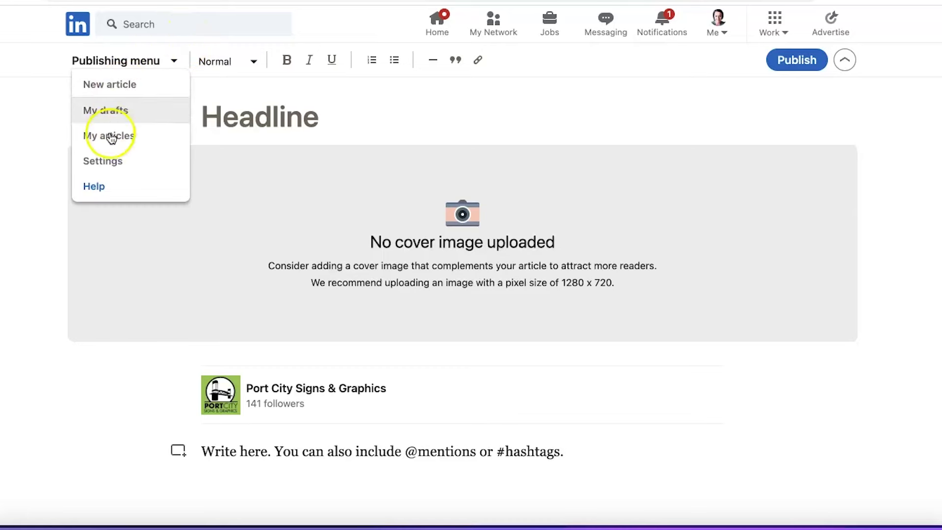
{"action": "left_click", "coordinate": [595, 112]}
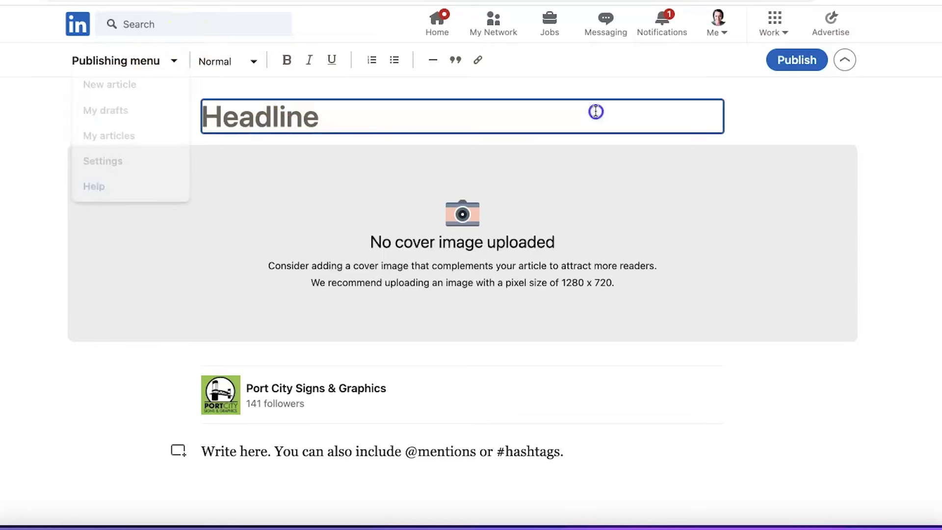
{"action": "left_click", "coordinate": [773, 104]}
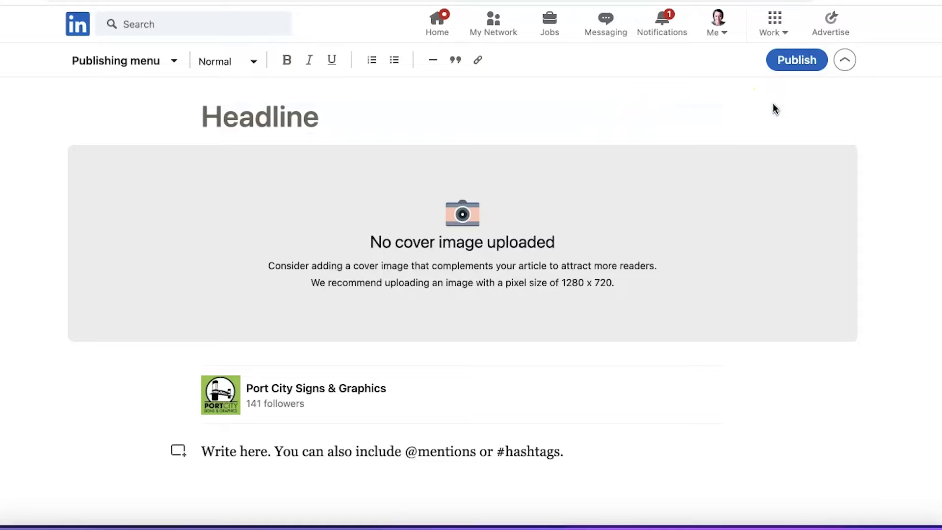
- Start a new Eos Human Resources Consulting article and bring up its Create a newsletter form
{"action": "left_click", "coordinate": [435, 18]}
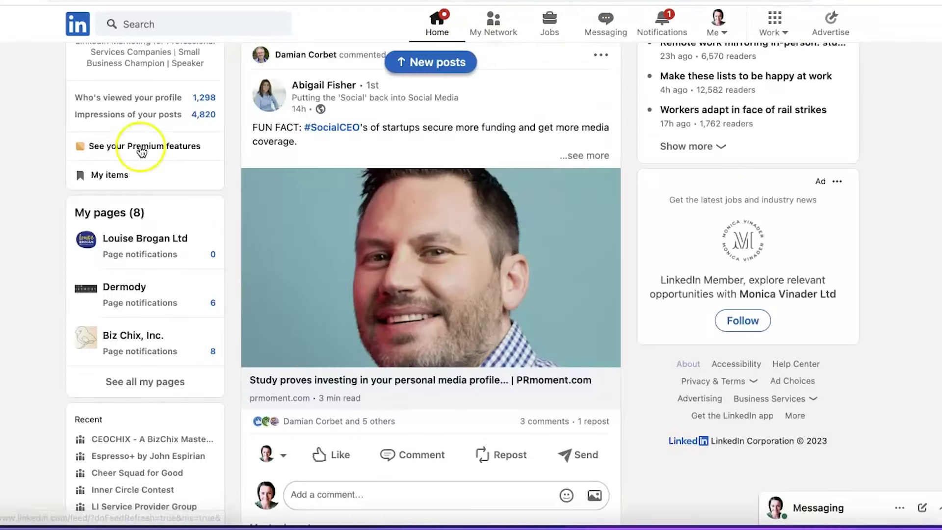
{"action": "left_click", "coordinate": [118, 382]}
{"action": "left_click", "coordinate": [514, 303]}
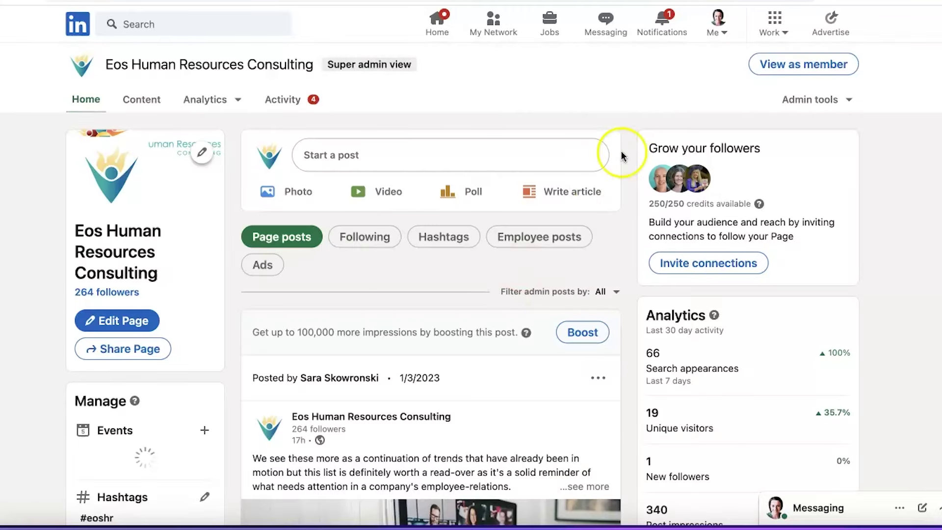
{"action": "left_click", "coordinate": [579, 196]}
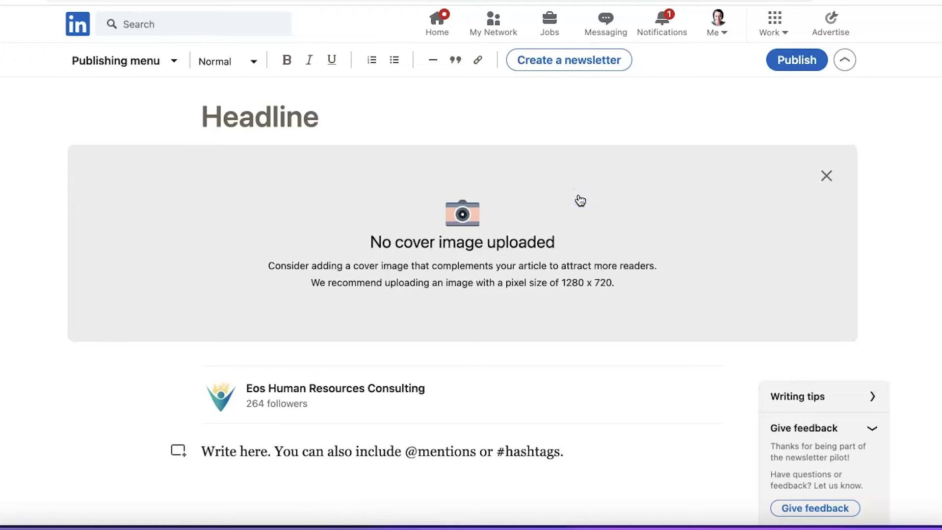
{"action": "left_click", "coordinate": [568, 63]}
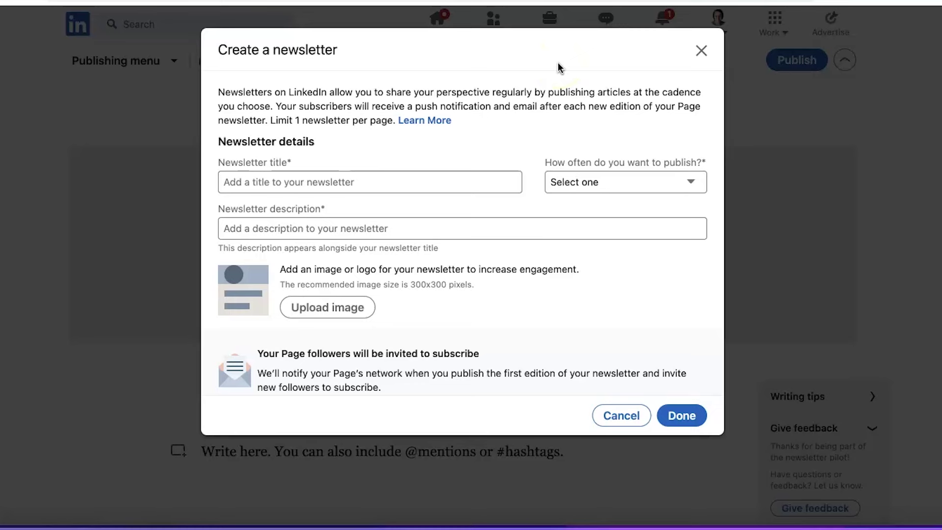
{"action": "left_click", "coordinate": [400, 181]}
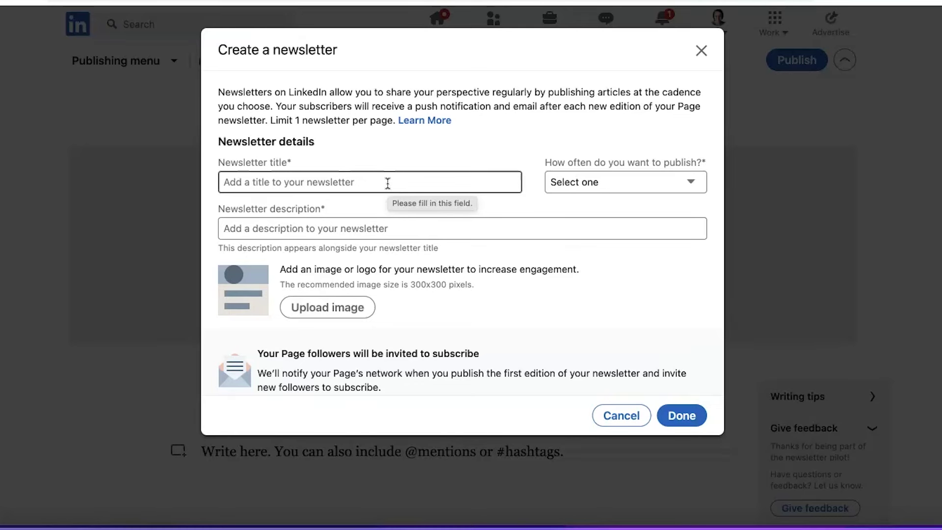
{"action": "left_click", "coordinate": [394, 182]}
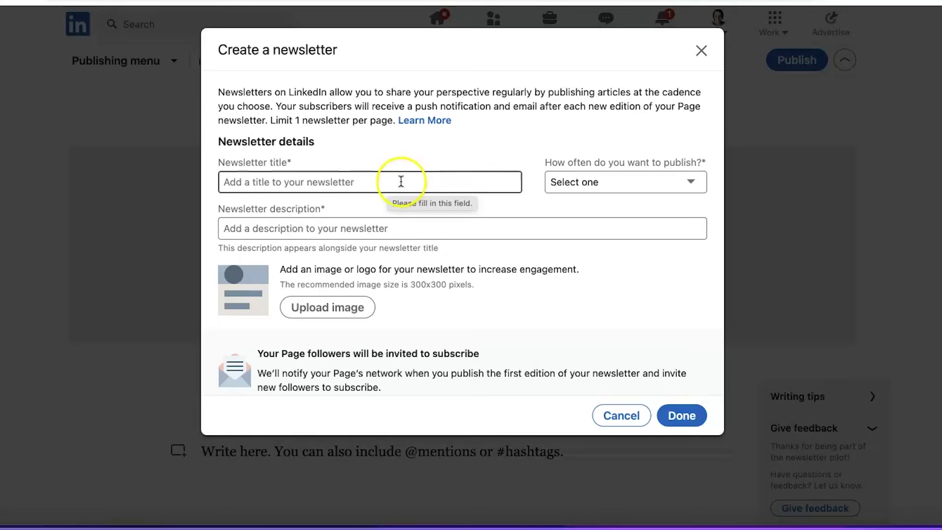
{"action": "left_click", "coordinate": [220, 6]}
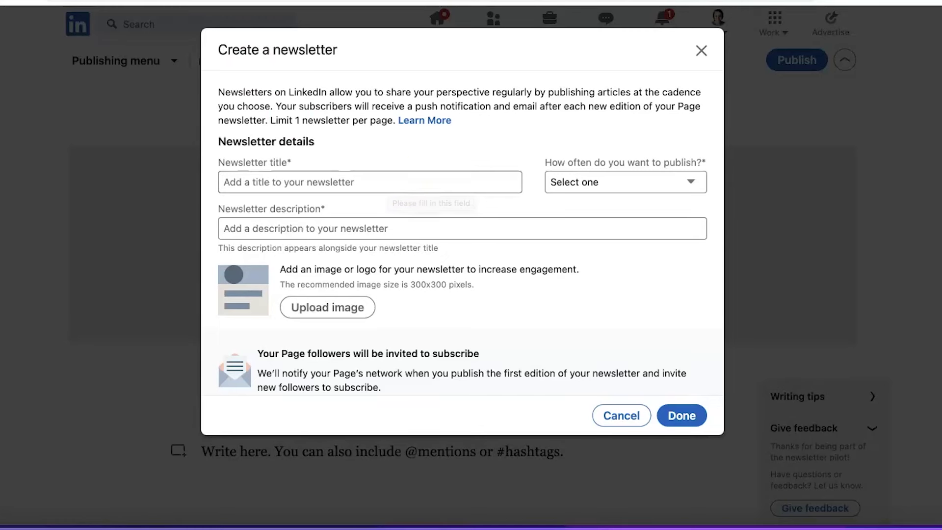
{"action": "left_click", "coordinate": [816, 159]}
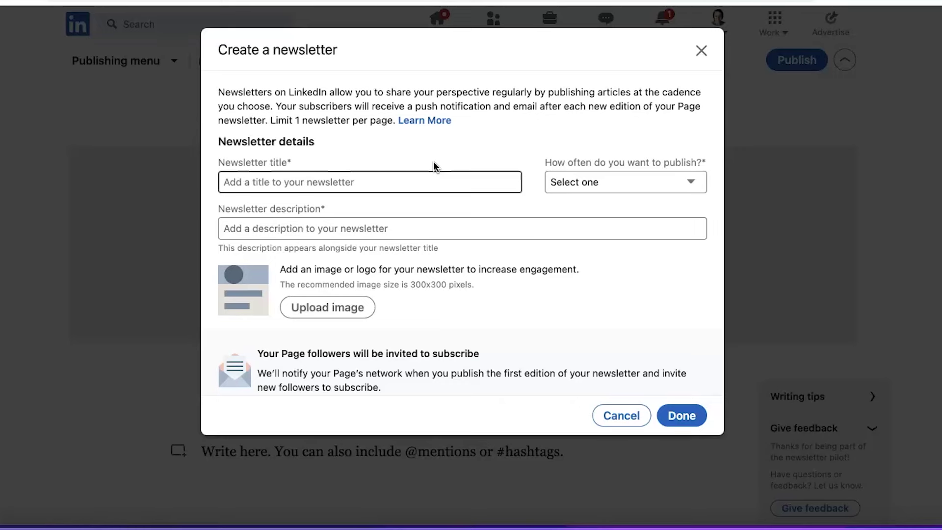
- Browse the newsletter's publishing frequency choices without picking one
{"action": "left_click", "coordinate": [564, 182]}
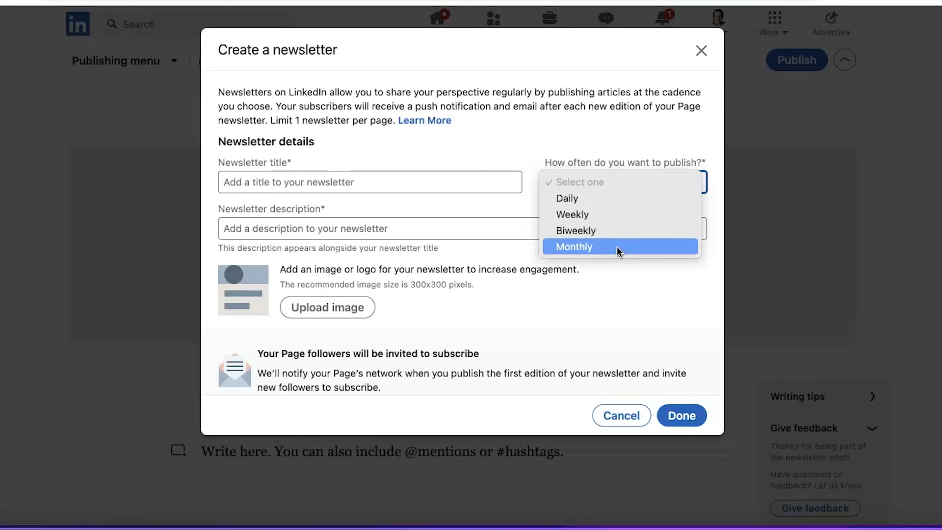
{"action": "left_click_drag", "start_coordinate": [619, 250], "coordinate": [637, 231]}
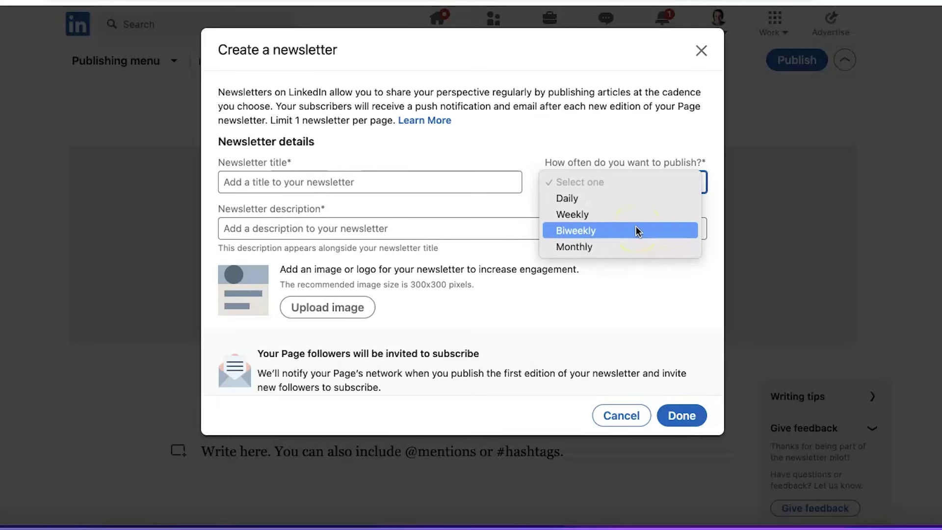
{"action": "left_click_drag", "start_coordinate": [633, 245], "coordinate": [587, 142]}
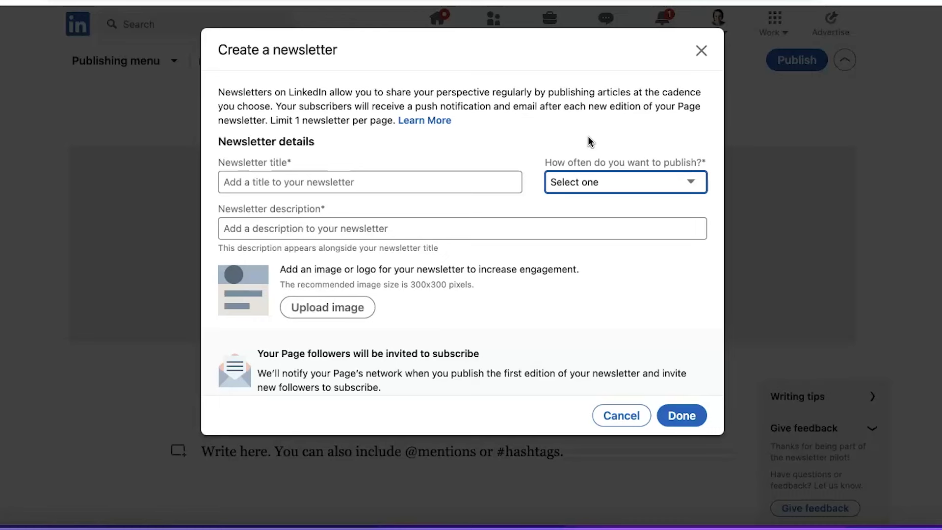
- Check the description field and 300x300 image guidance, then close the form unsaved
{"action": "left_click", "coordinate": [424, 229]}
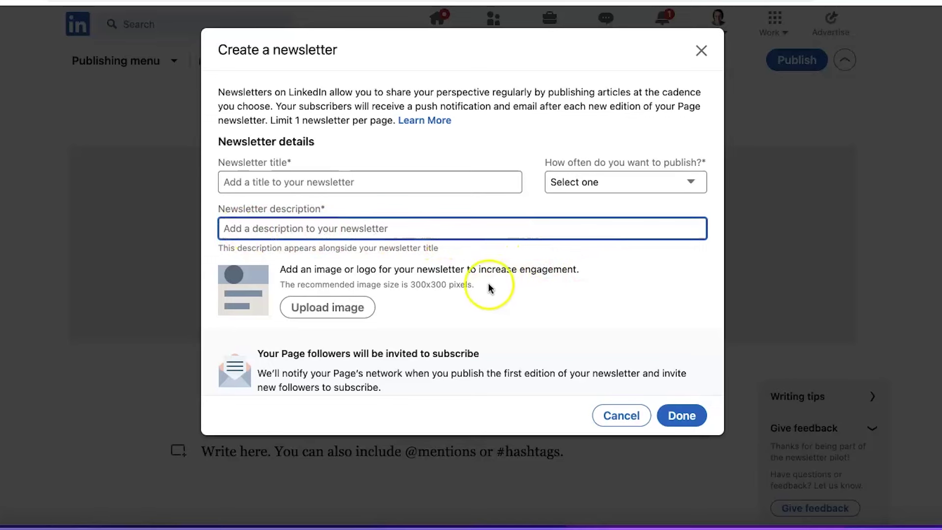
{"action": "left_click_drag", "start_coordinate": [474, 286], "coordinate": [400, 286]}
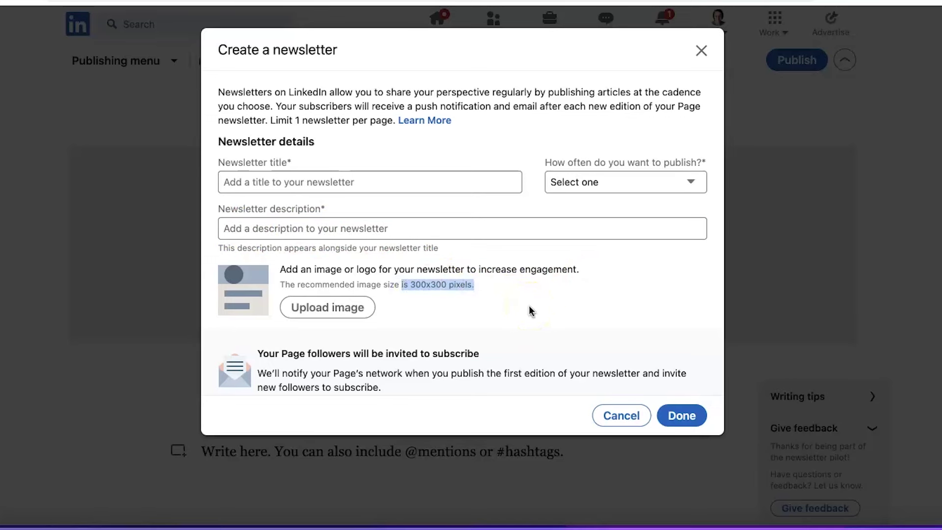
{"action": "scroll", "coordinate": [529, 310], "scroll_direction": "down", "scroll_amount": 3}
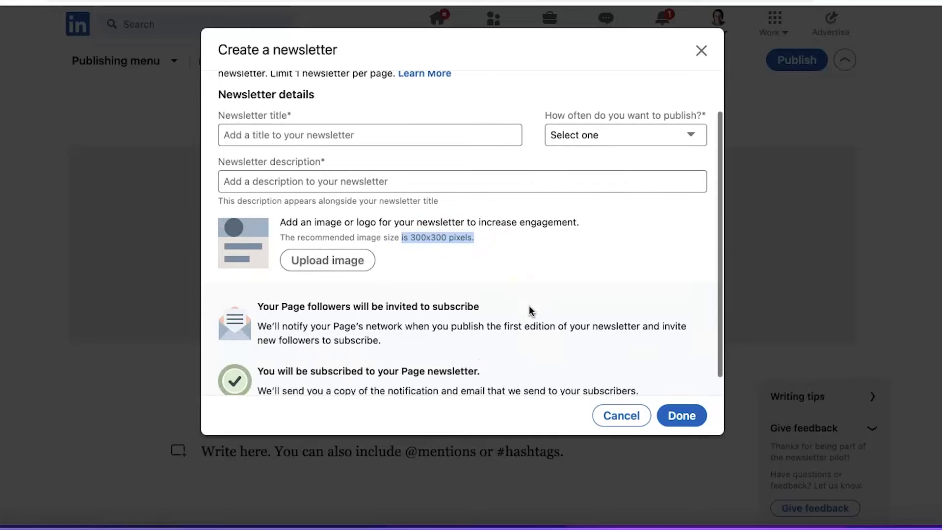
{"action": "left_click", "coordinate": [420, 311]}
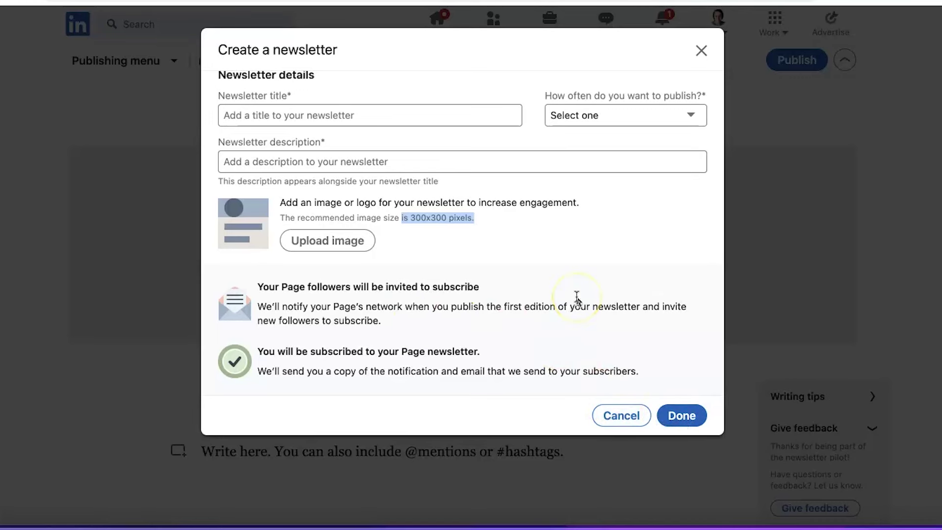
{"action": "scroll", "coordinate": [576, 297], "scroll_direction": "up", "scroll_amount": 2}
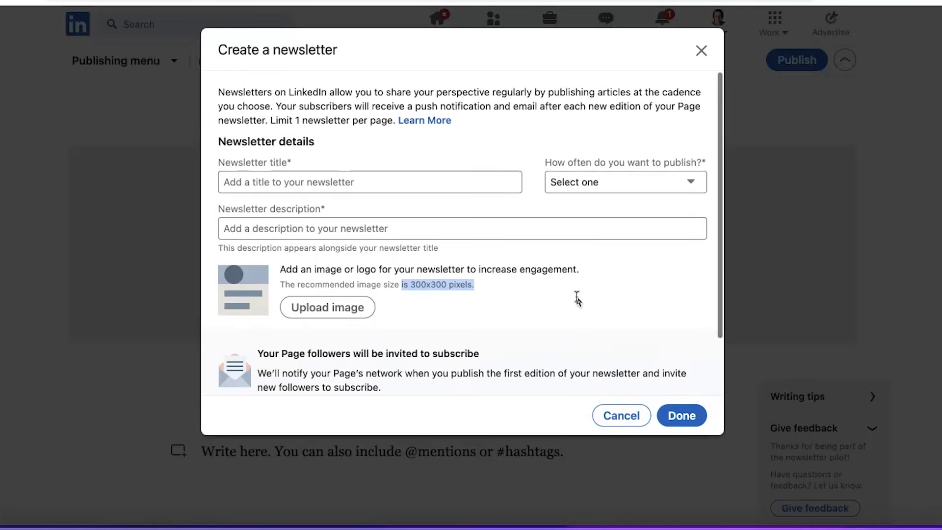
{"action": "left_click", "coordinate": [701, 52]}
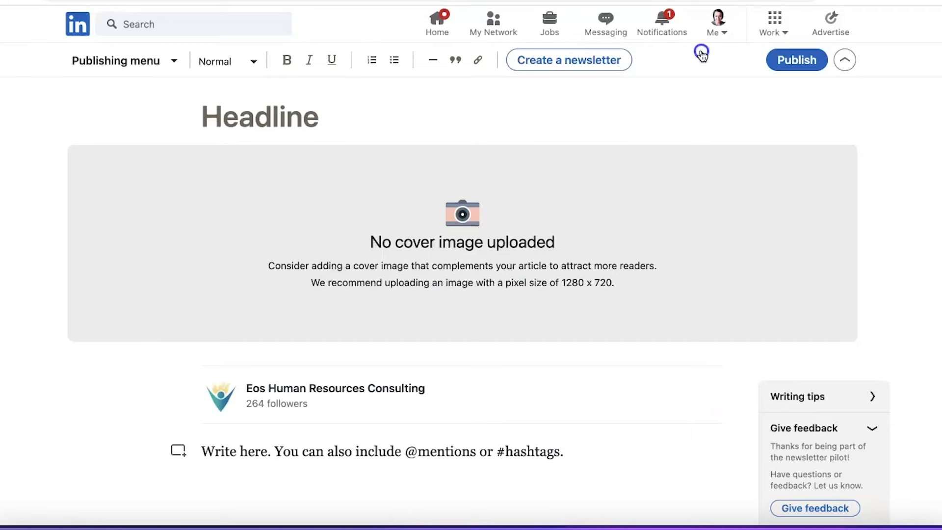
- Start a new blank article from the company Page's admin view
{"action": "left_click", "coordinate": [442, 29]}
{"action": "left_click", "coordinate": [146, 238]}
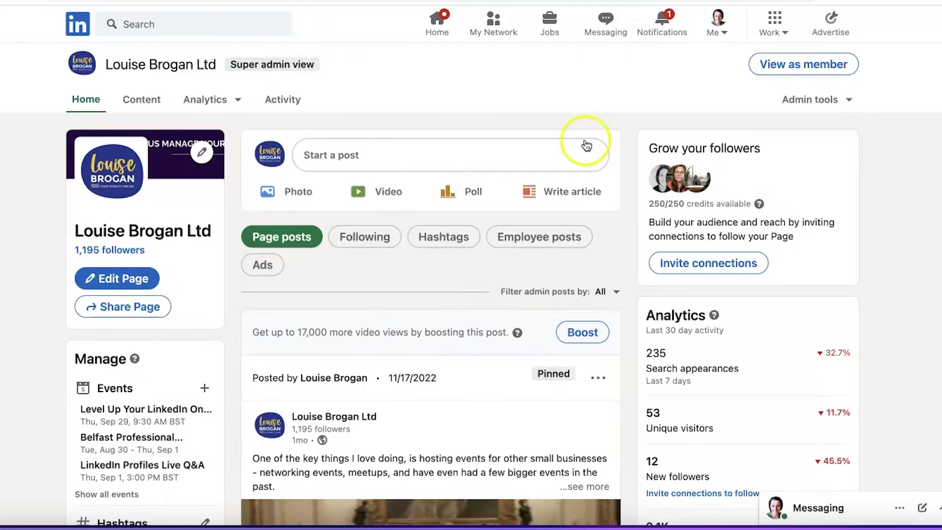
{"action": "left_click", "coordinate": [563, 193]}
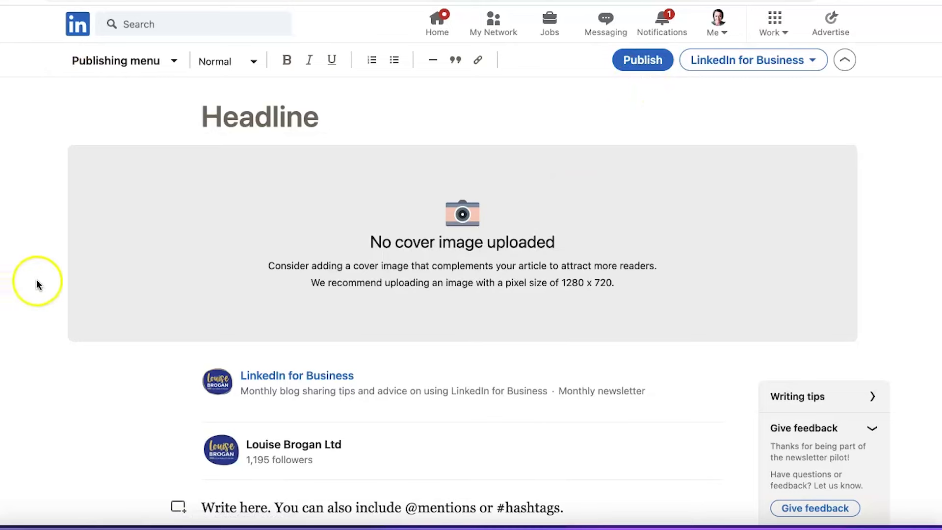
- Set the draft to publish in the LinkedIn for Business newsletter
{"action": "left_click", "coordinate": [808, 65]}
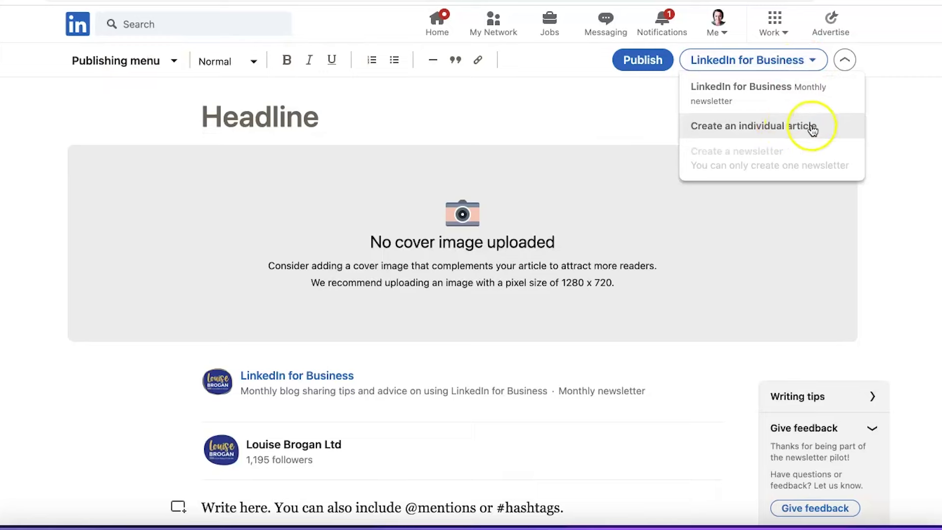
{"action": "left_click", "coordinate": [833, 130]}
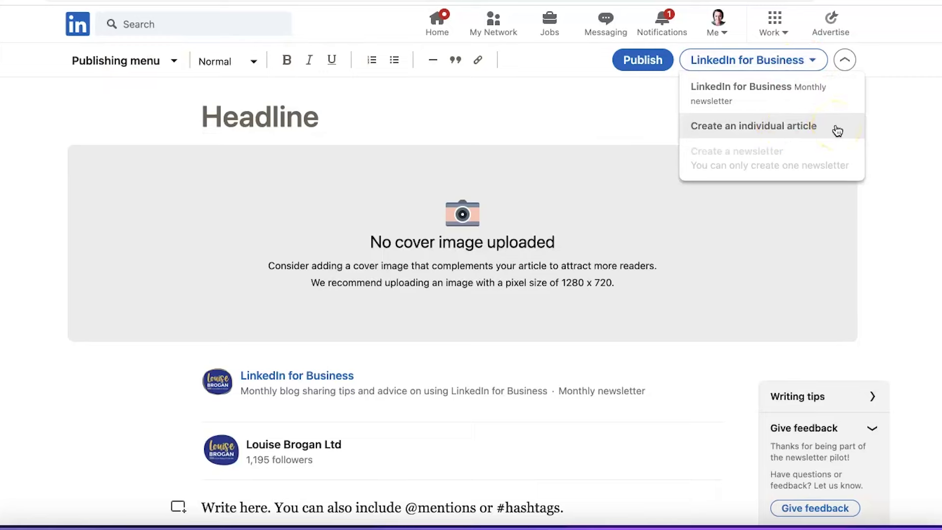
{"action": "left_click", "coordinate": [826, 98]}
{"action": "left_click", "coordinate": [772, 102]}
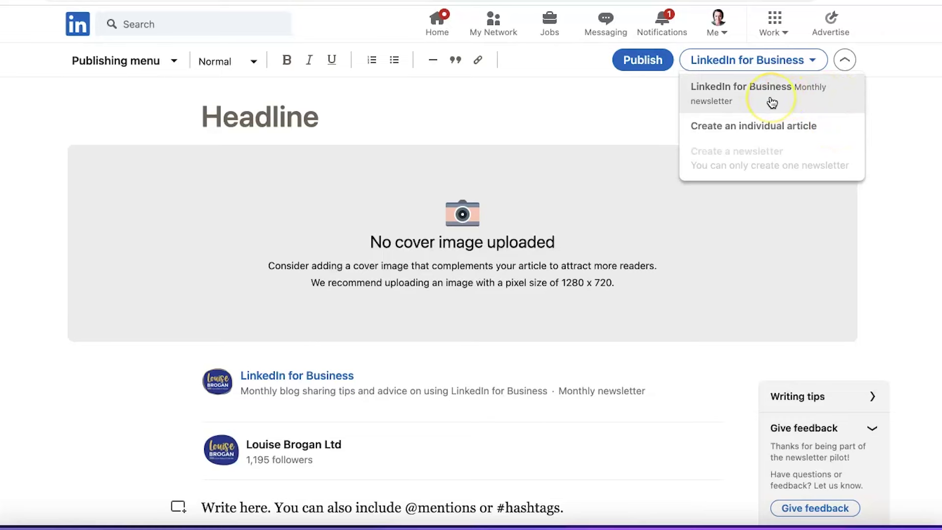
{"action": "left_click", "coordinate": [771, 102]}
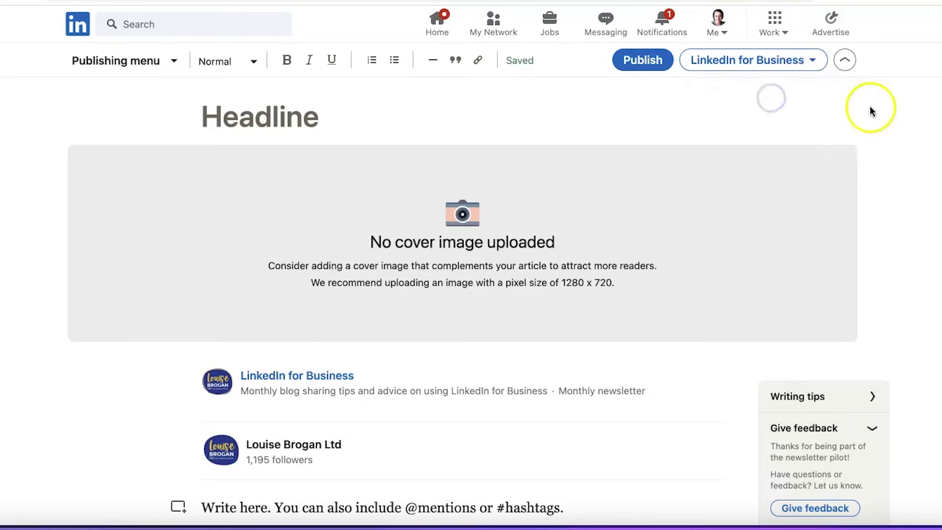
- Paste the headline 'Creating LinkedIn Newsletters for Your Company Page: A Step-by-Step Guide' and move into the body
{"action": "left_click", "coordinate": [347, 120]}
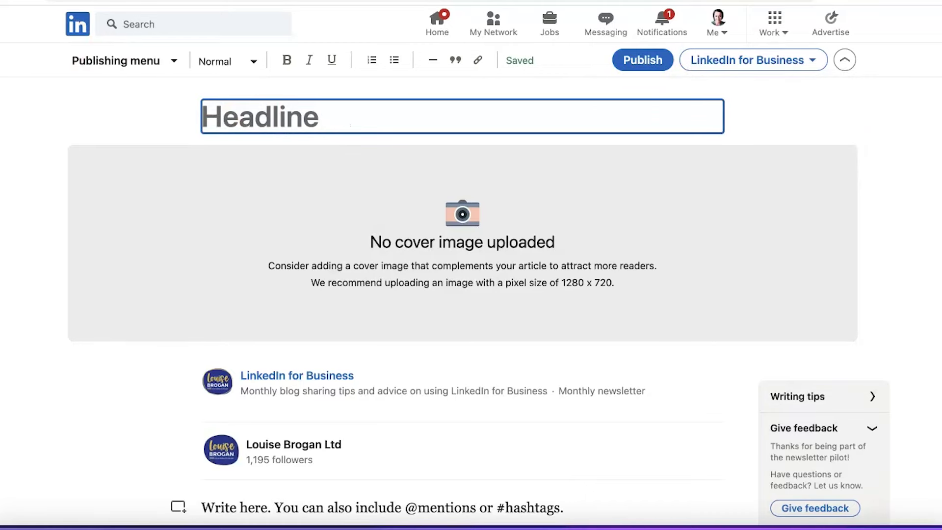
{"action": "type", "text": "Creating LinkedIn Newsletters for Your Company Page: A Step-by-Step Guide"}
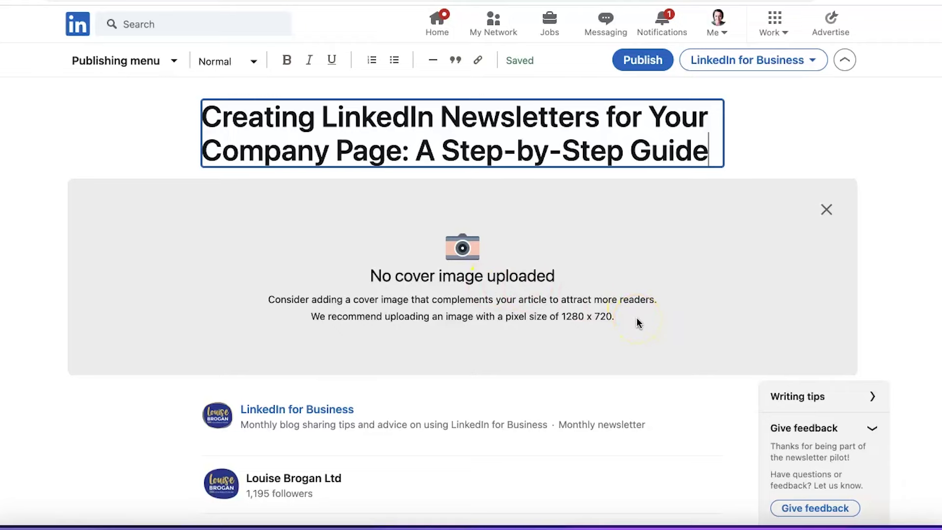
{"action": "scroll", "coordinate": [637, 322], "scroll_direction": "down", "scroll_amount": 3}
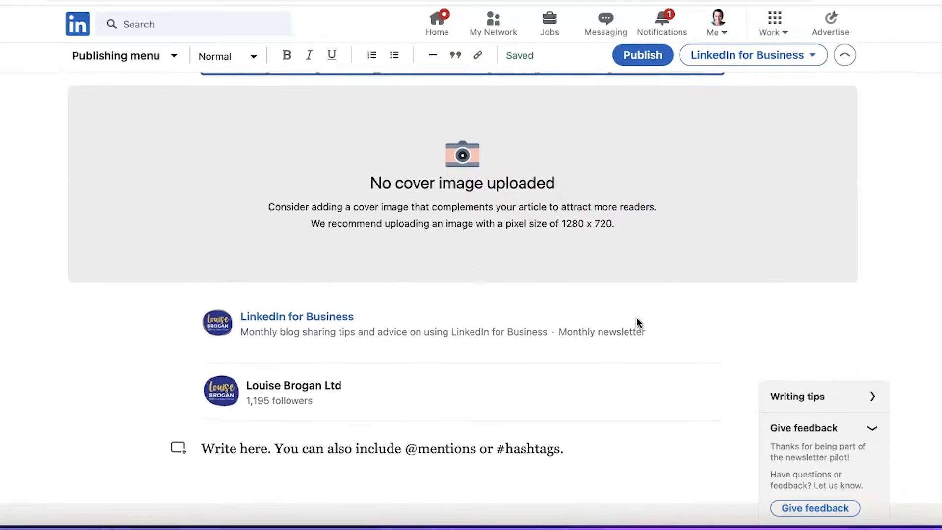
{"action": "left_click", "coordinate": [387, 460]}
{"action": "left_click", "coordinate": [264, 454]}
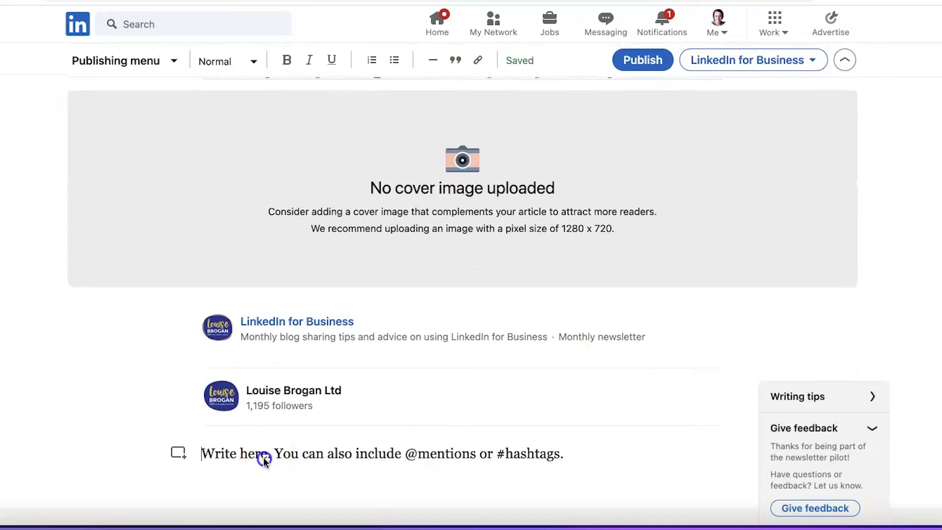
- Check the insert-media bar and the paragraph style list, closing both without changes
{"action": "left_click", "coordinate": [184, 458]}
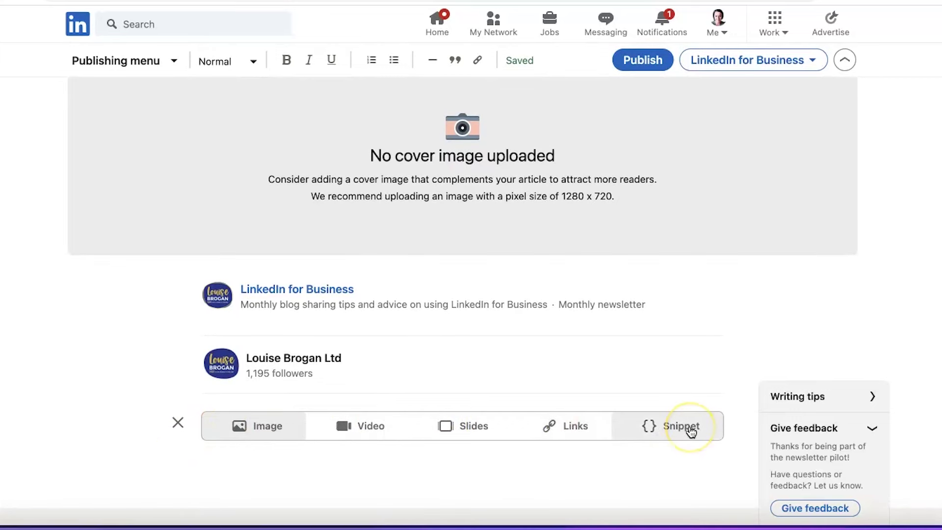
{"action": "left_click", "coordinate": [178, 422]}
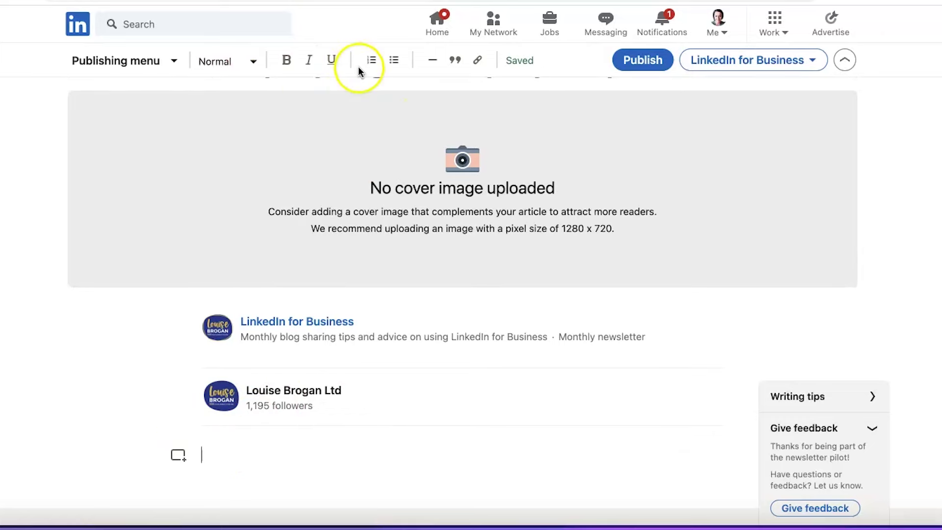
{"action": "left_click", "coordinate": [225, 63]}
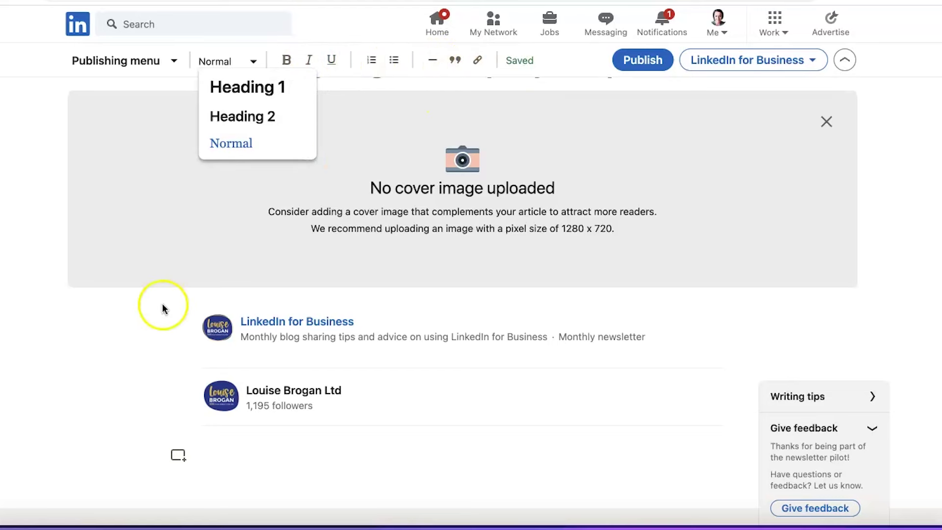
{"action": "left_click", "coordinate": [147, 319]}
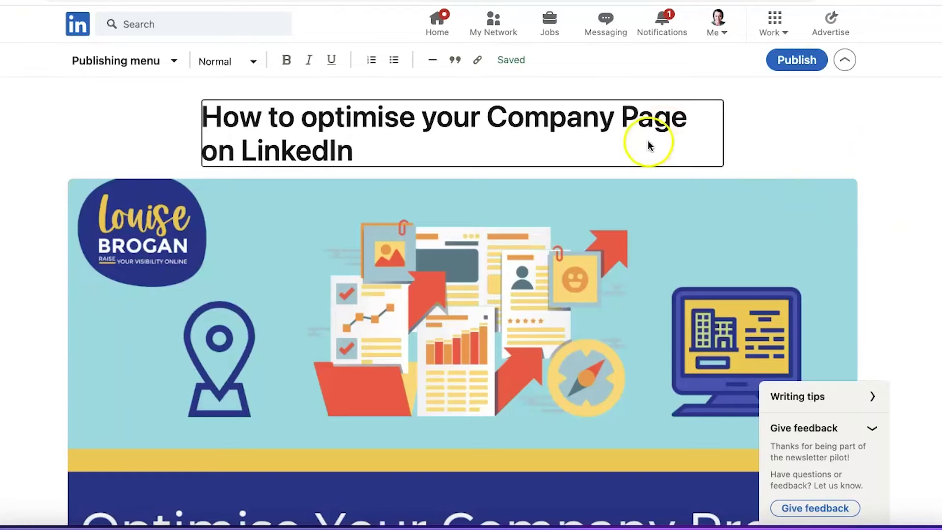
{"action": "scroll", "coordinate": [637, 289], "scroll_direction": "down", "scroll_amount": 3}
{"action": "scroll", "coordinate": [618, 304], "scroll_direction": "down", "scroll_amount": 10}
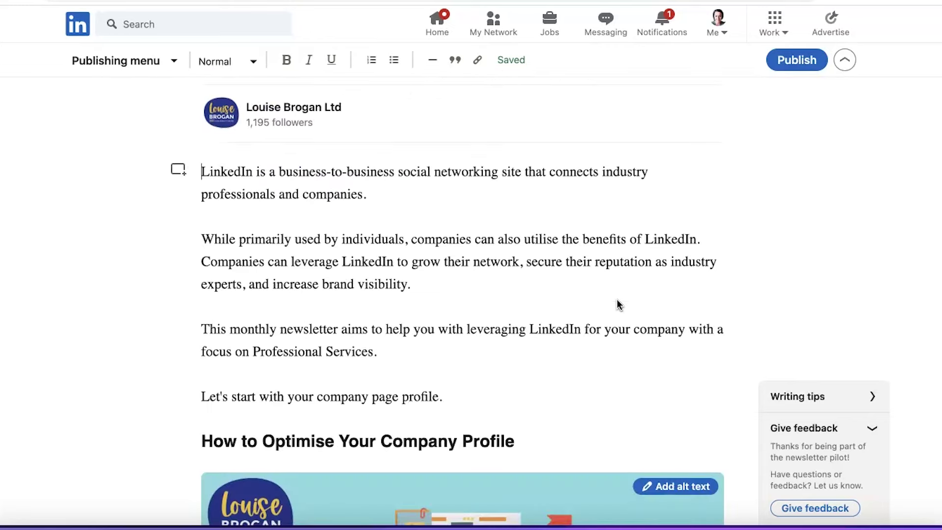
{"action": "scroll", "coordinate": [616, 304], "scroll_direction": "down", "scroll_amount": 1}
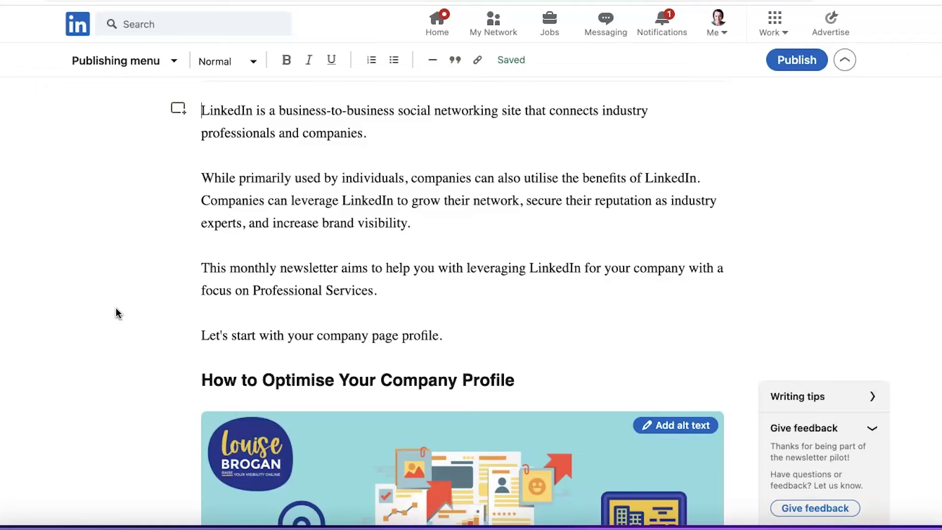
{"action": "scroll", "coordinate": [116, 307], "scroll_direction": "down", "scroll_amount": 1}
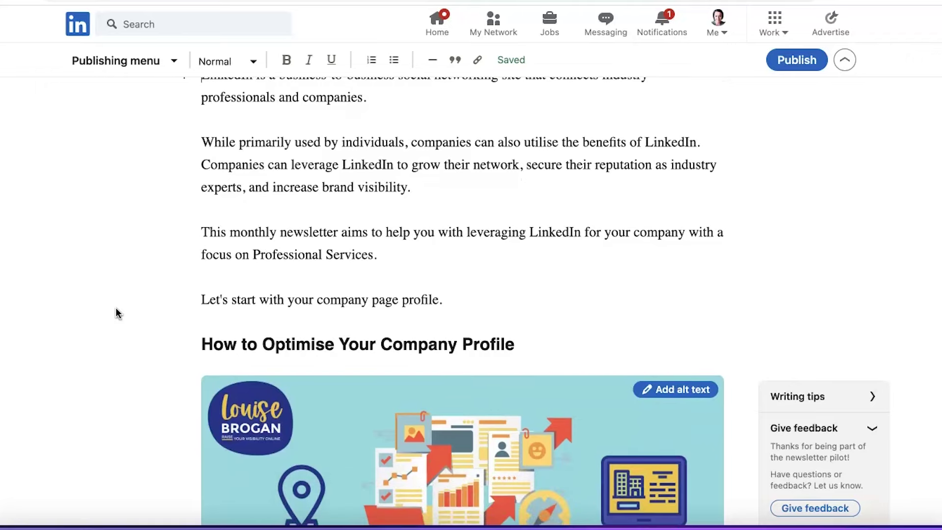
{"action": "scroll", "coordinate": [116, 307], "scroll_direction": "down", "scroll_amount": 2}
{"action": "scroll", "coordinate": [116, 308], "scroll_direction": "down", "scroll_amount": 2}
{"action": "scroll", "coordinate": [116, 307], "scroll_direction": "down", "scroll_amount": 1}
{"action": "scroll", "coordinate": [116, 308], "scroll_direction": "down", "scroll_amount": 7}
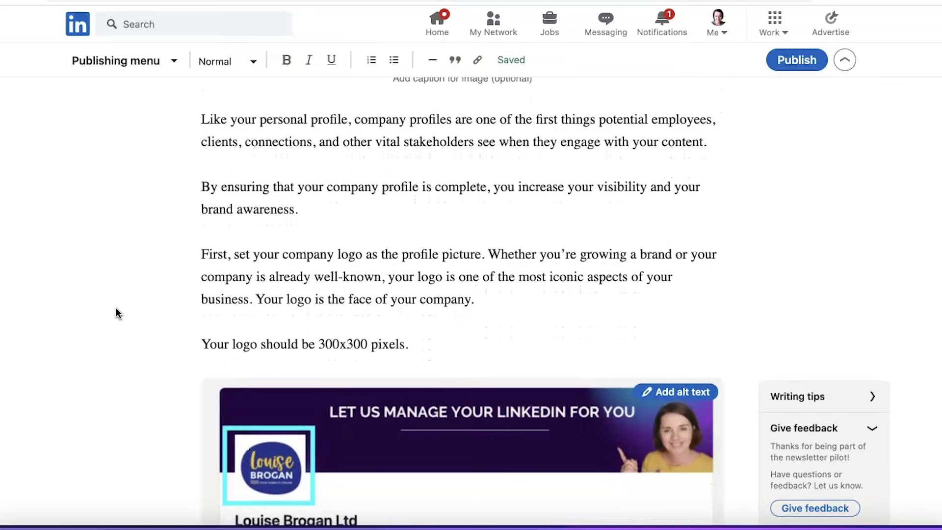
{"action": "scroll", "coordinate": [116, 308], "scroll_direction": "down", "scroll_amount": 5}
{"action": "scroll", "coordinate": [116, 308], "scroll_direction": "down", "scroll_amount": 2}
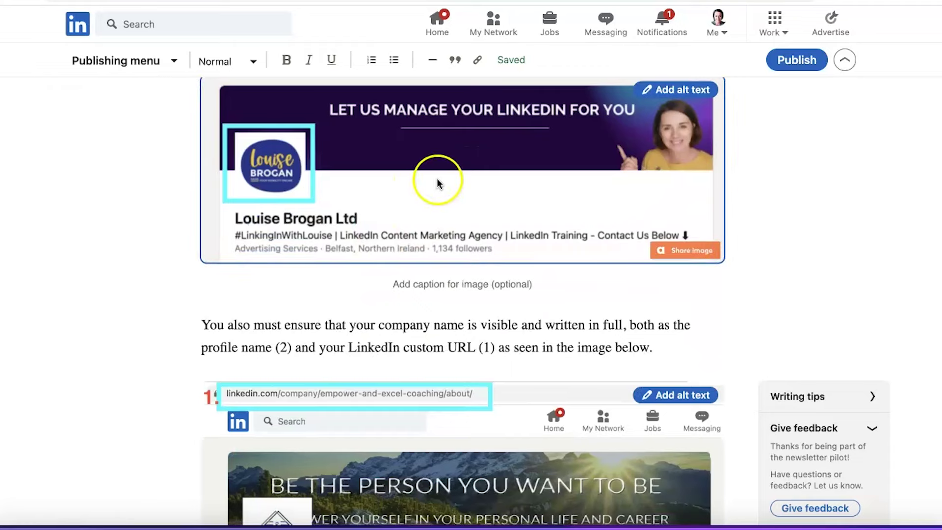
{"action": "scroll", "coordinate": [160, 361], "scroll_direction": "down", "scroll_amount": 7}
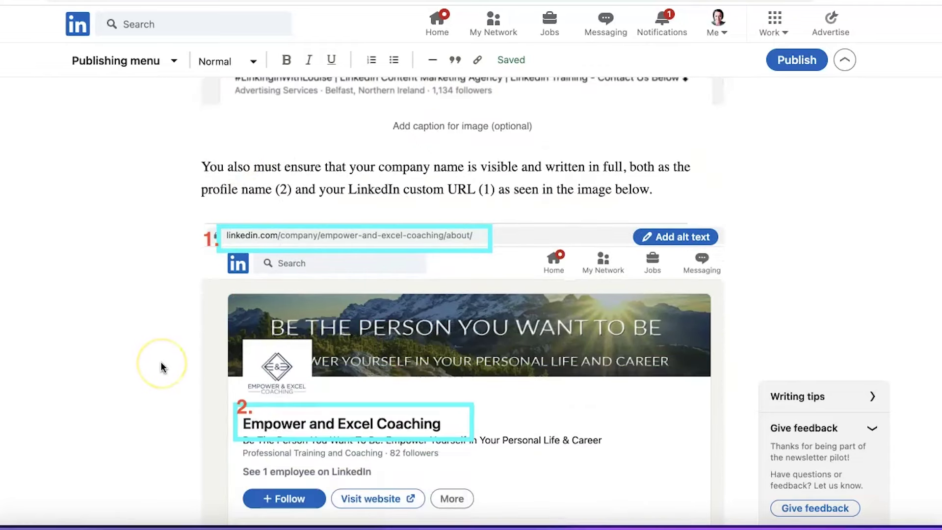
{"action": "scroll", "coordinate": [161, 365], "scroll_direction": "down", "scroll_amount": 2}
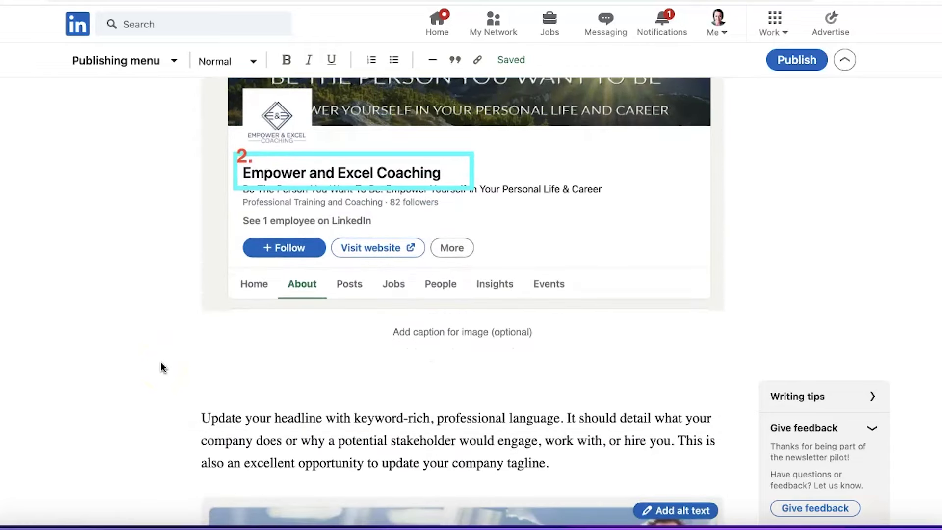
{"action": "scroll", "coordinate": [160, 366], "scroll_direction": "down", "scroll_amount": 6}
{"action": "scroll", "coordinate": [161, 365], "scroll_direction": "down", "scroll_amount": 8}
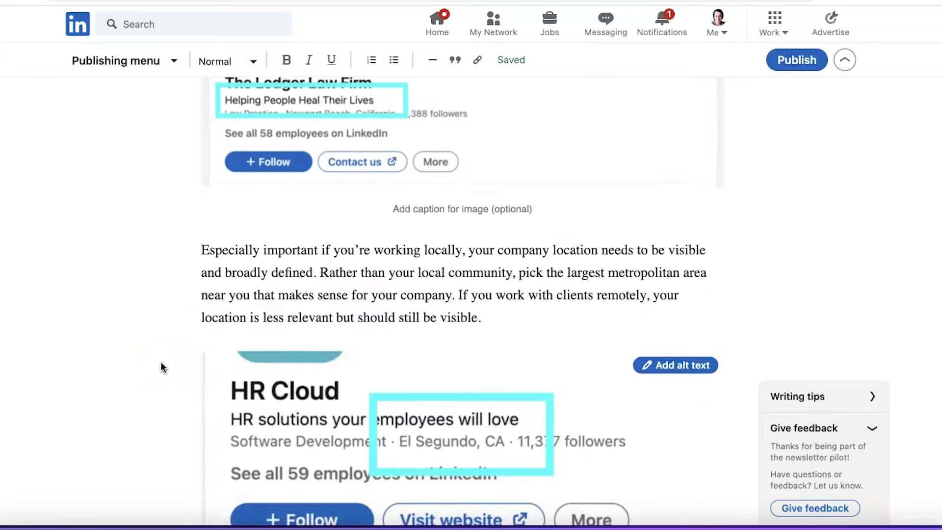
{"action": "scroll", "coordinate": [161, 363], "scroll_direction": "down", "scroll_amount": 8}
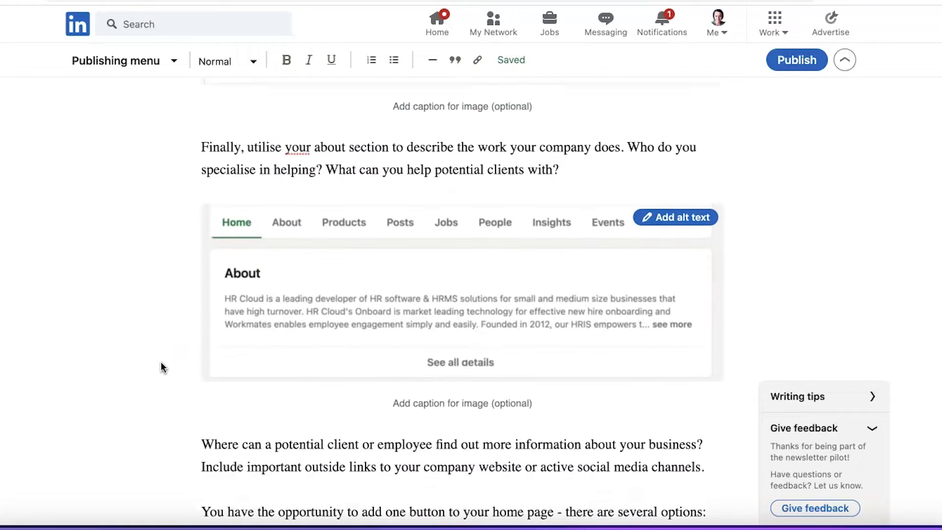
{"action": "scroll", "coordinate": [161, 364], "scroll_direction": "down", "scroll_amount": 6}
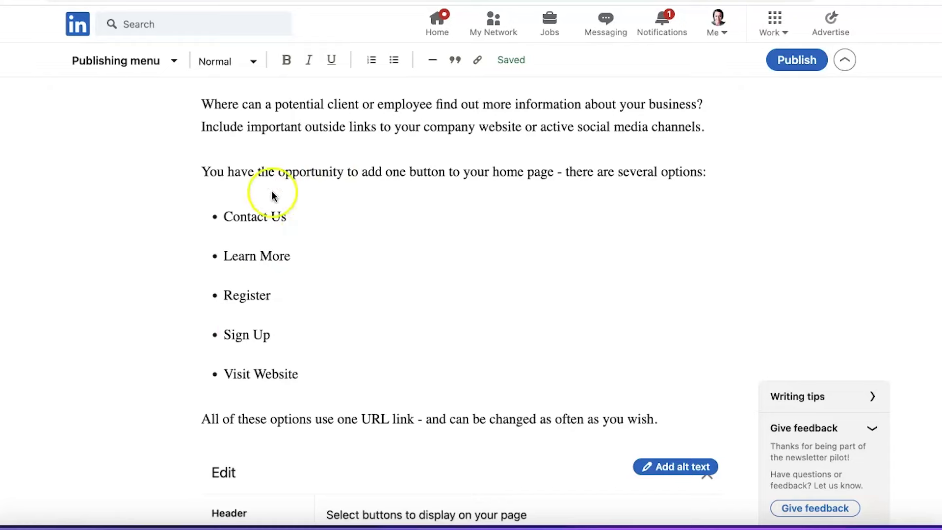
{"action": "scroll", "coordinate": [166, 399], "scroll_direction": "down", "scroll_amount": 7}
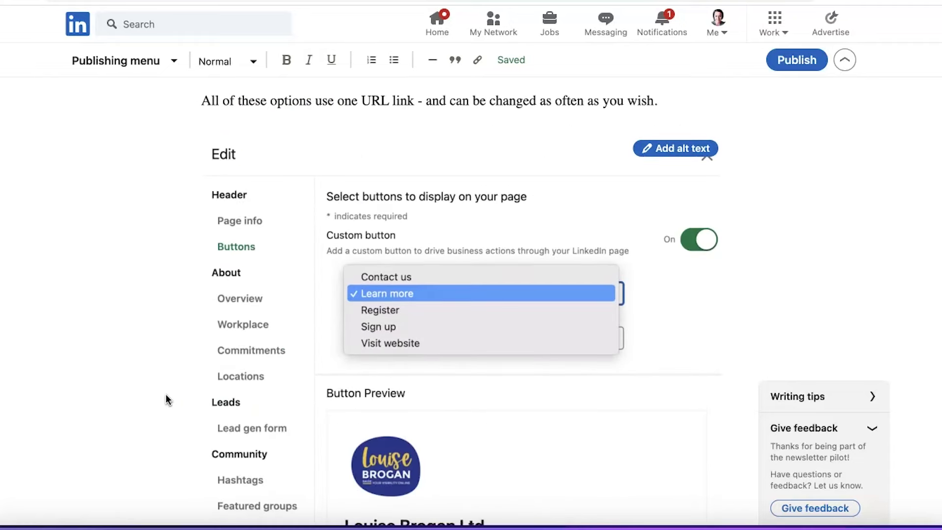
- Try left-aligning the Edit screenshot, restore it to full width, and review the closing paragraph
{"action": "left_click", "coordinate": [396, 459]}
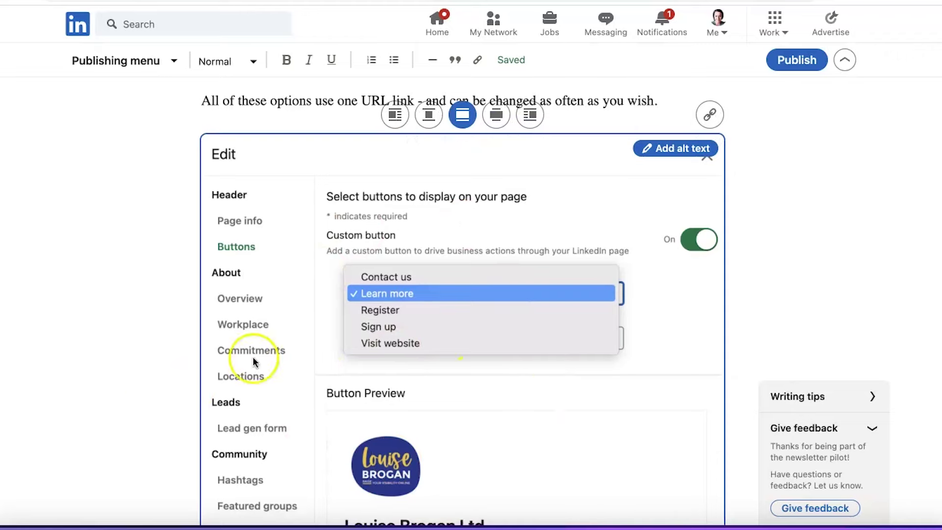
{"action": "left_click", "coordinate": [395, 115]}
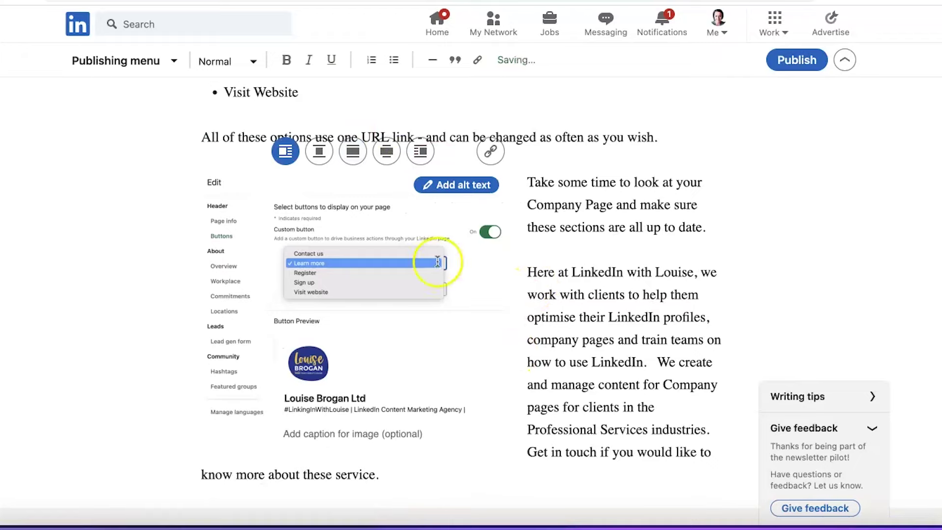
{"action": "left_click", "coordinate": [352, 152]}
{"action": "scroll", "coordinate": [114, 329], "scroll_direction": "down", "scroll_amount": 6}
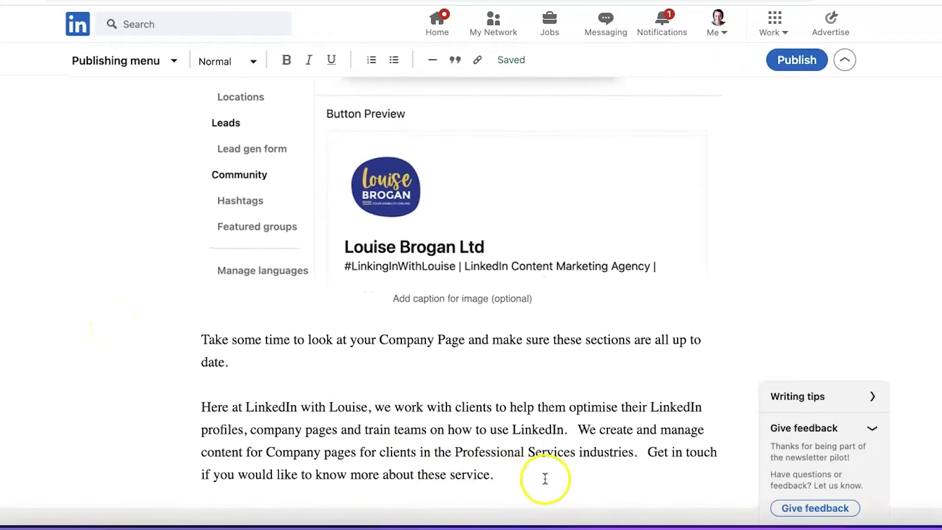
{"action": "left_click_drag", "start_coordinate": [542, 479], "coordinate": [579, 430]}
{"action": "left_click", "coordinate": [560, 479]}
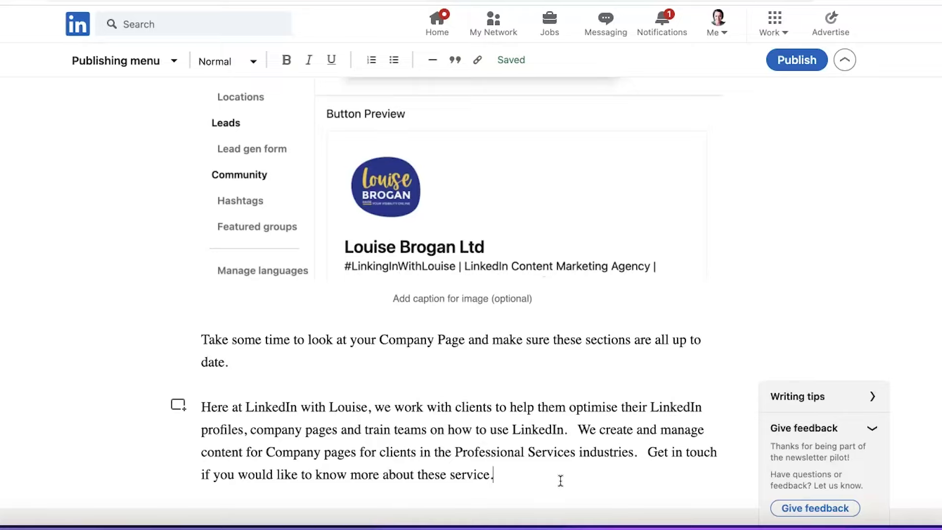
{"action": "scroll", "coordinate": [560, 480], "scroll_direction": "up", "scroll_amount": 20}
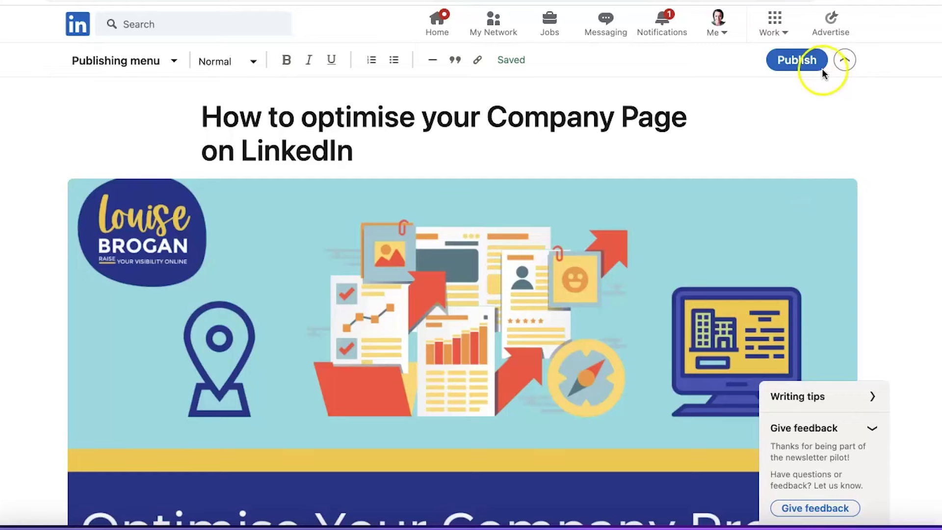
- Publish the article update to the LinkedIn for Business newsletter
{"action": "left_click", "coordinate": [804, 64]}
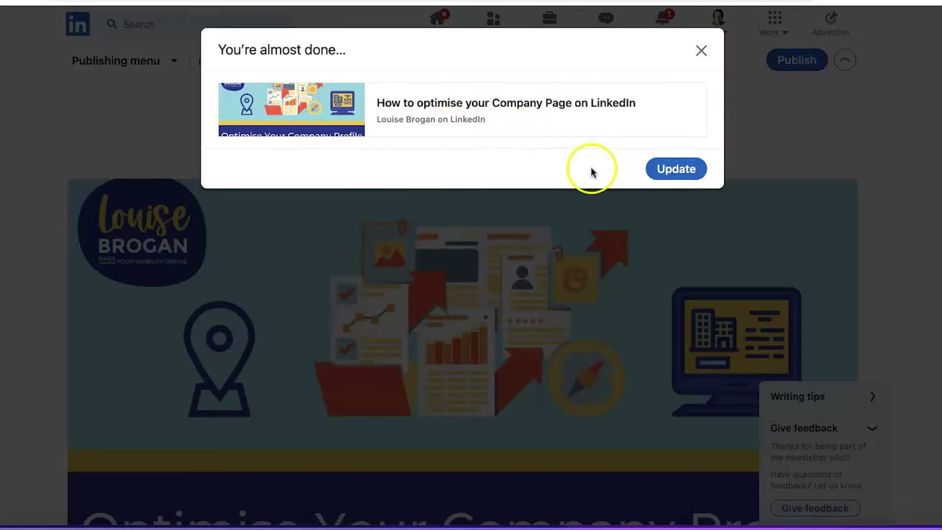
{"action": "left_click", "coordinate": [673, 176]}
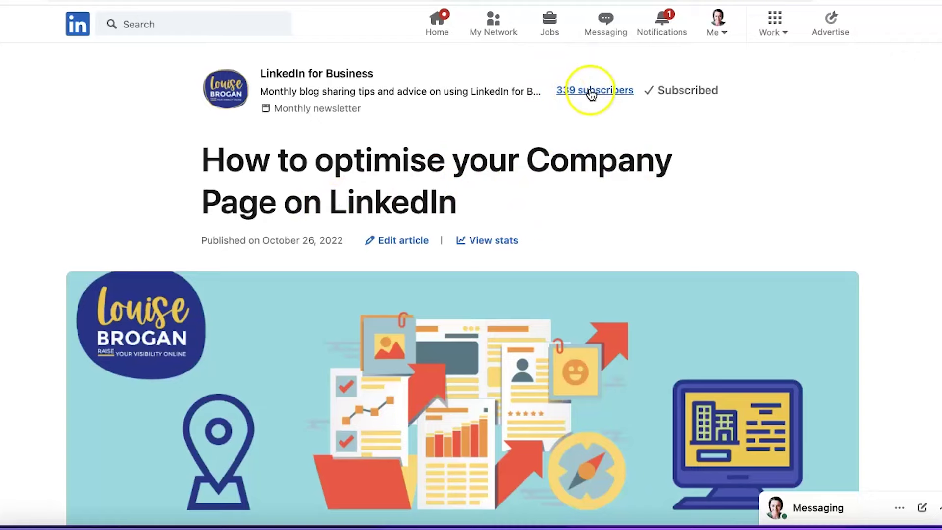
- Review the article's stats: 216 impressions, 18 engagements, 8.3% engagement rate, 53 article views
{"action": "scroll", "coordinate": [746, 183], "scroll_direction": "down", "scroll_amount": 2}
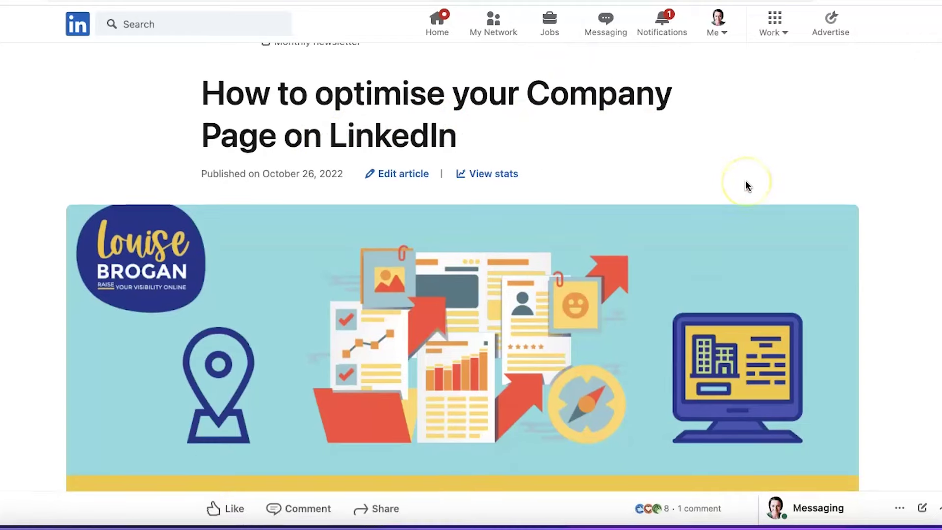
{"action": "left_click", "coordinate": [495, 174]}
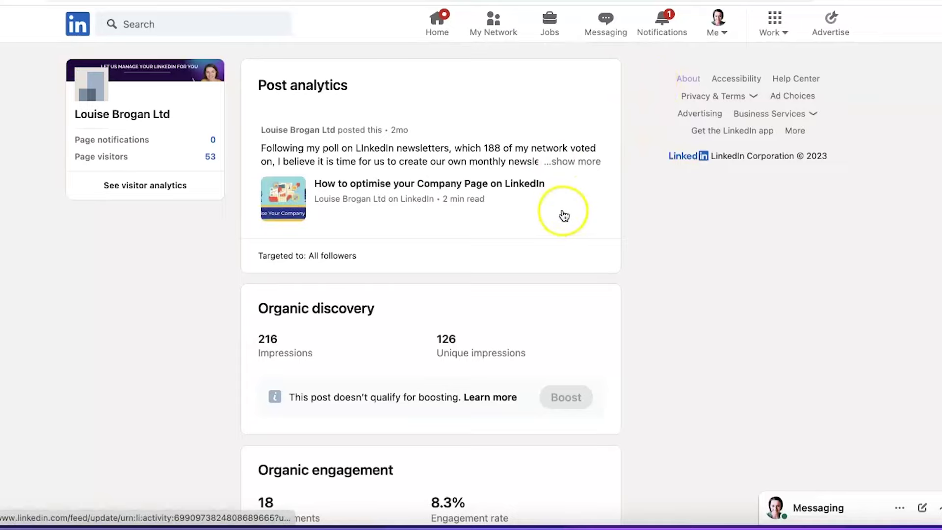
{"action": "scroll", "coordinate": [564, 218], "scroll_direction": "down", "scroll_amount": 1}
{"action": "scroll", "coordinate": [564, 218], "scroll_direction": "down", "scroll_amount": 2}
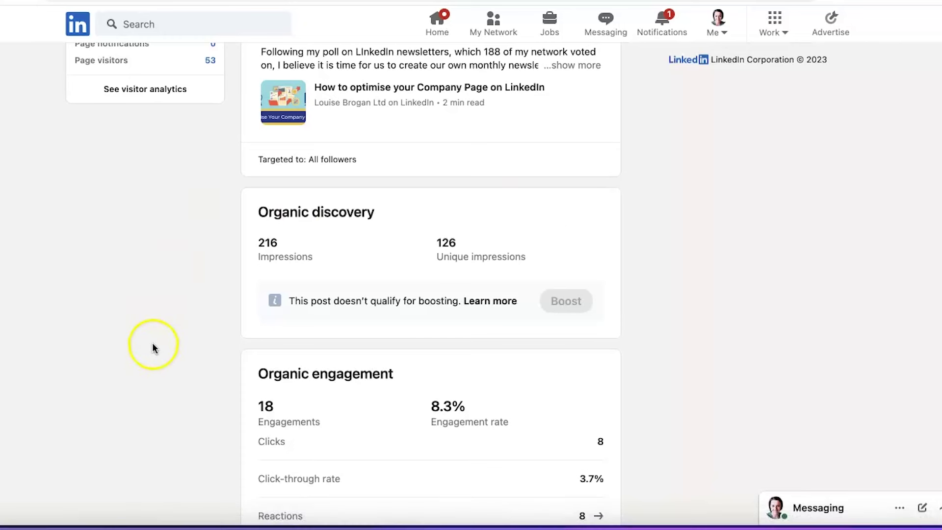
{"action": "scroll", "coordinate": [154, 346], "scroll_direction": "down", "scroll_amount": 2}
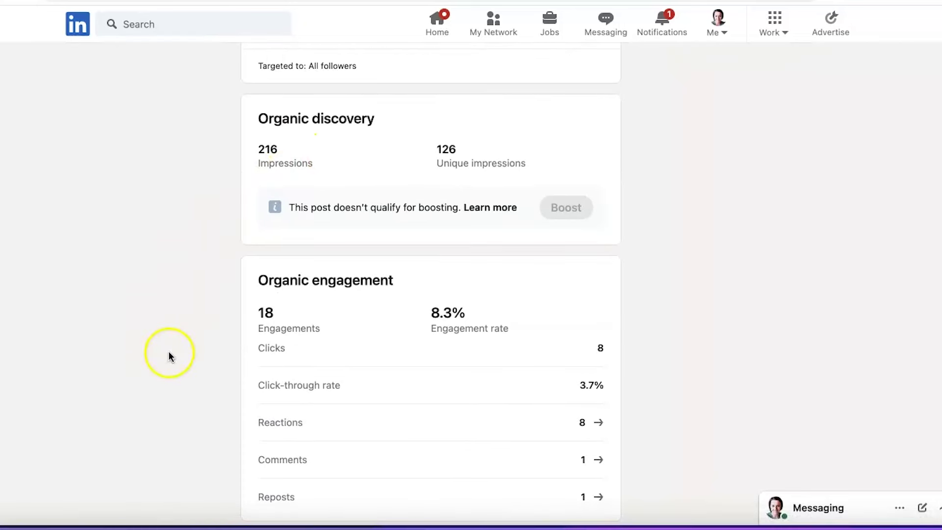
{"action": "scroll", "coordinate": [168, 353], "scroll_direction": "down", "scroll_amount": 3}
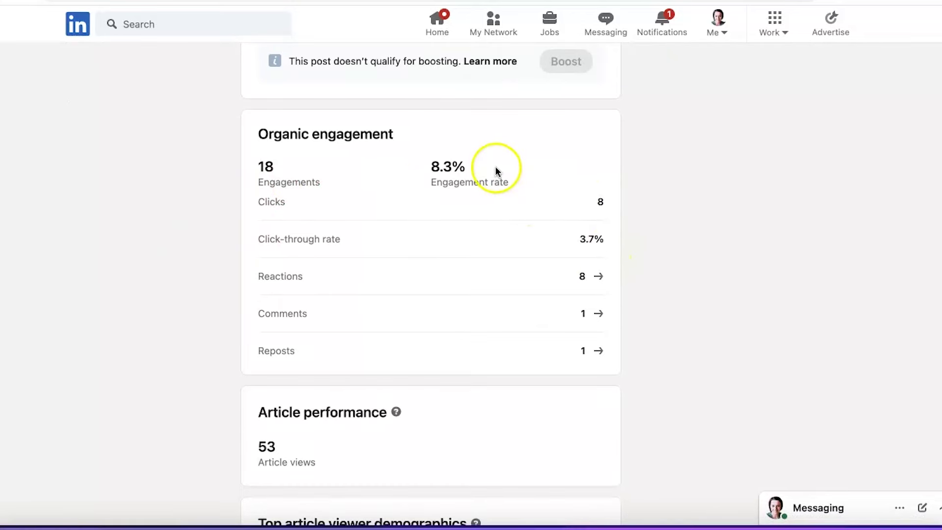
{"action": "scroll", "coordinate": [166, 328], "scroll_direction": "down", "scroll_amount": 6}
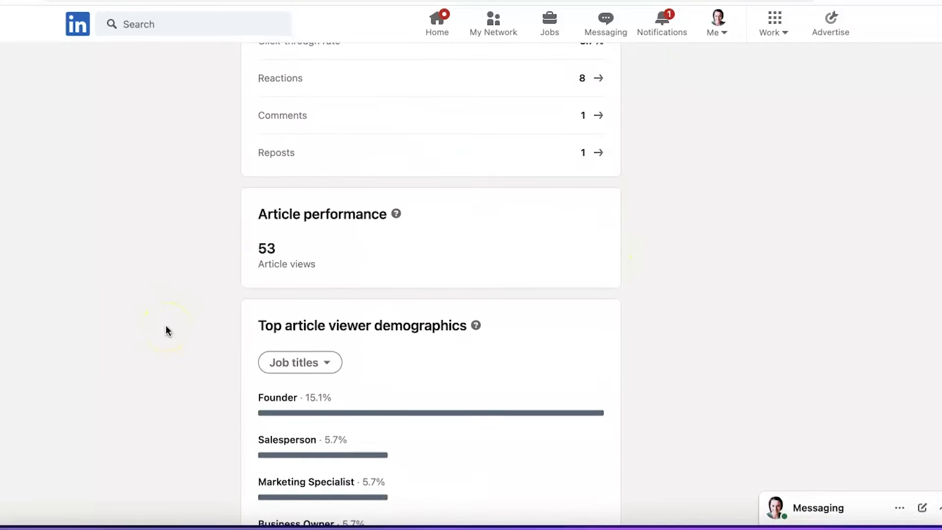
{"action": "scroll", "coordinate": [167, 309], "scroll_direction": "up", "scroll_amount": 10}
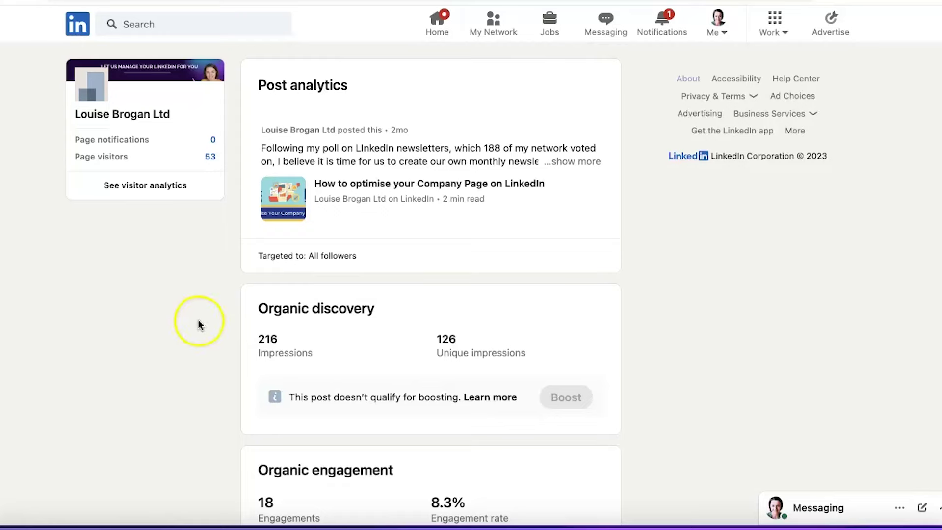
- From the company page's admin view, start a new article and confirm it targets the LinkedIn for Business newsletter
{"action": "left_click", "coordinate": [439, 26]}
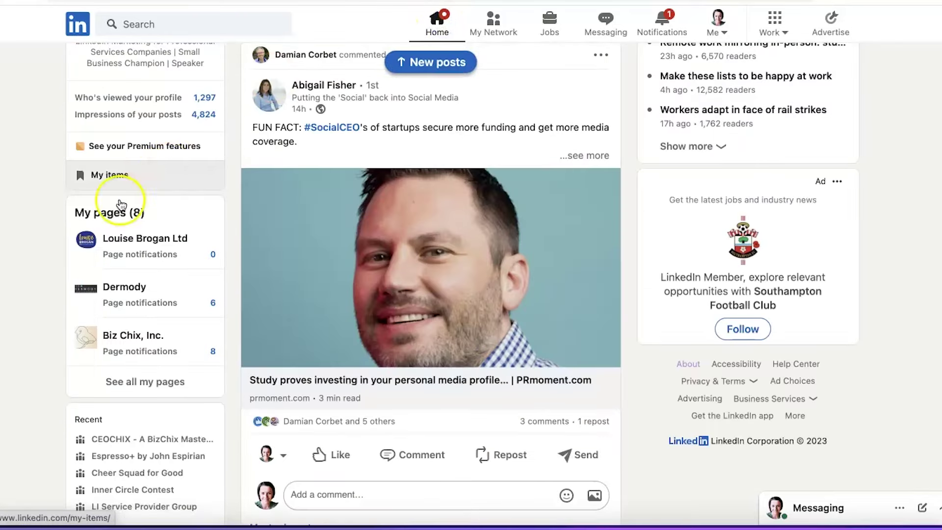
{"action": "left_click", "coordinate": [145, 243]}
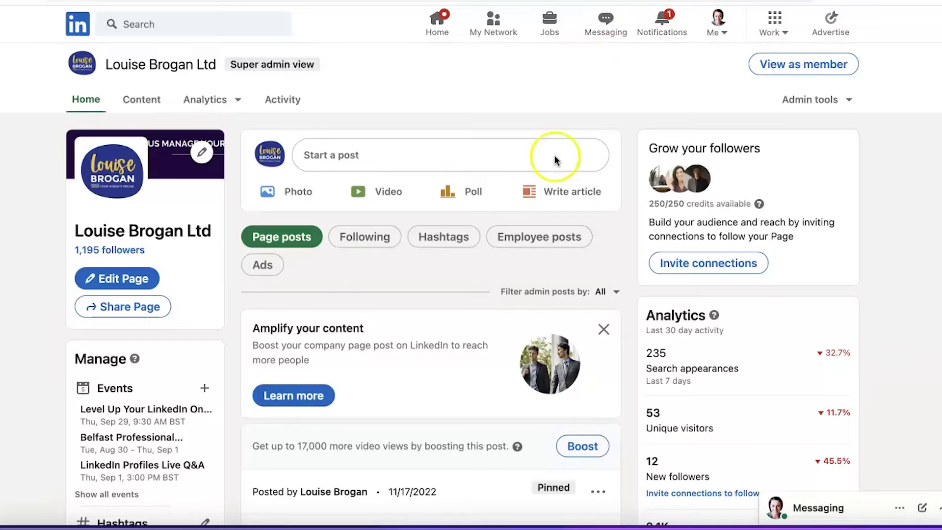
{"action": "left_click", "coordinate": [556, 194]}
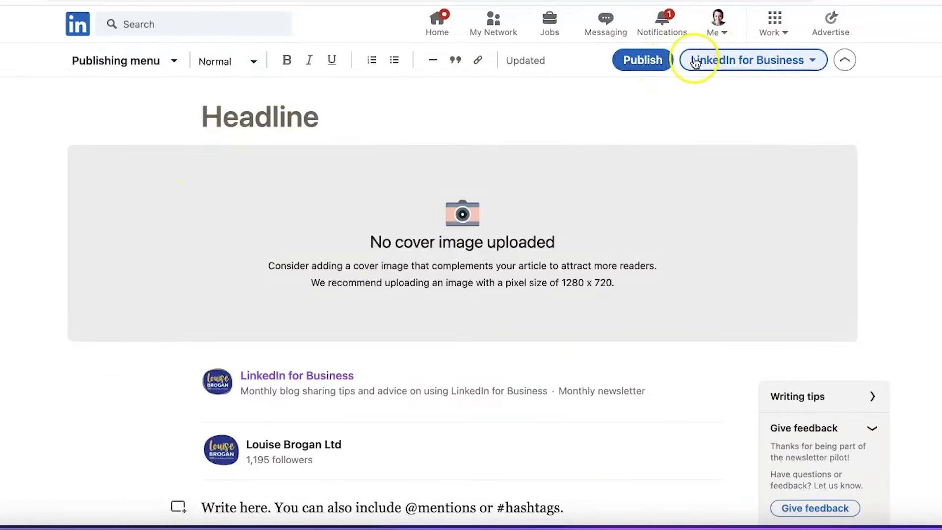
{"action": "left_click", "coordinate": [810, 59]}
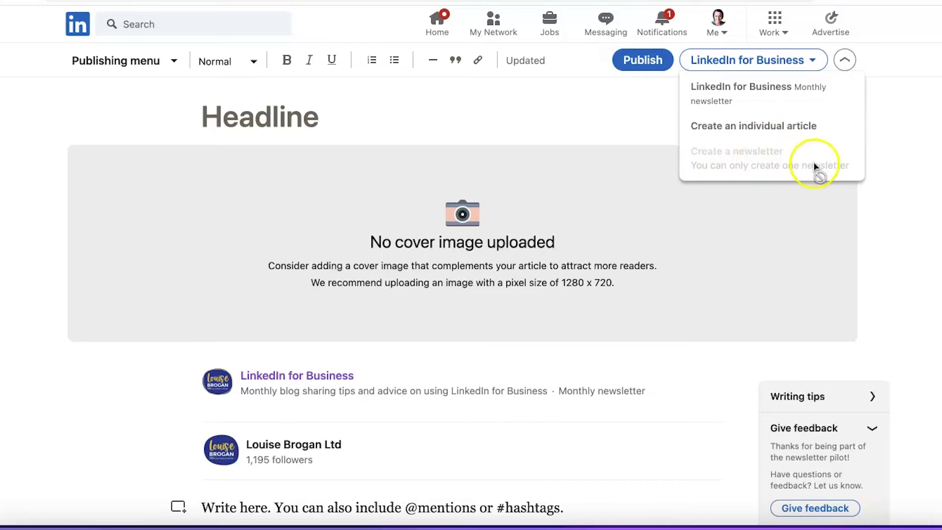
{"action": "left_click", "coordinate": [906, 163]}
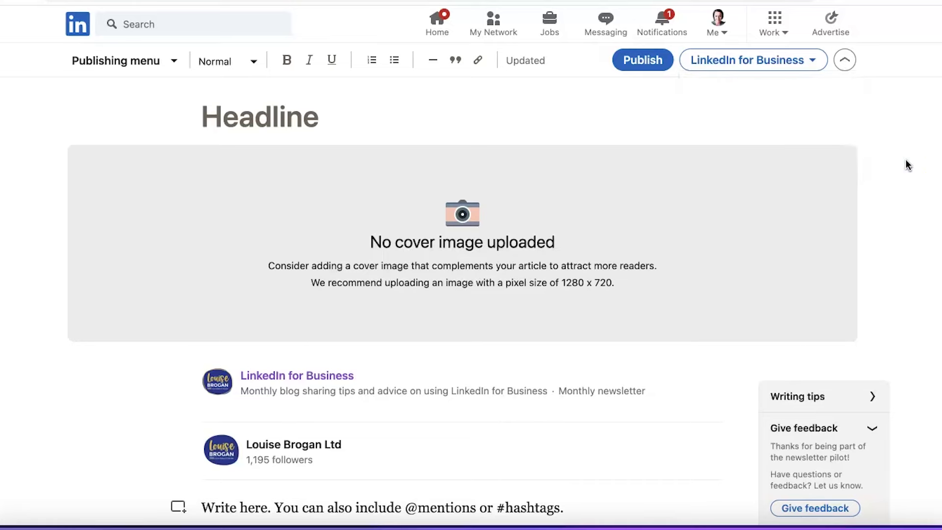
{"action": "scroll", "coordinate": [906, 164], "scroll_direction": "down", "scroll_amount": 2}
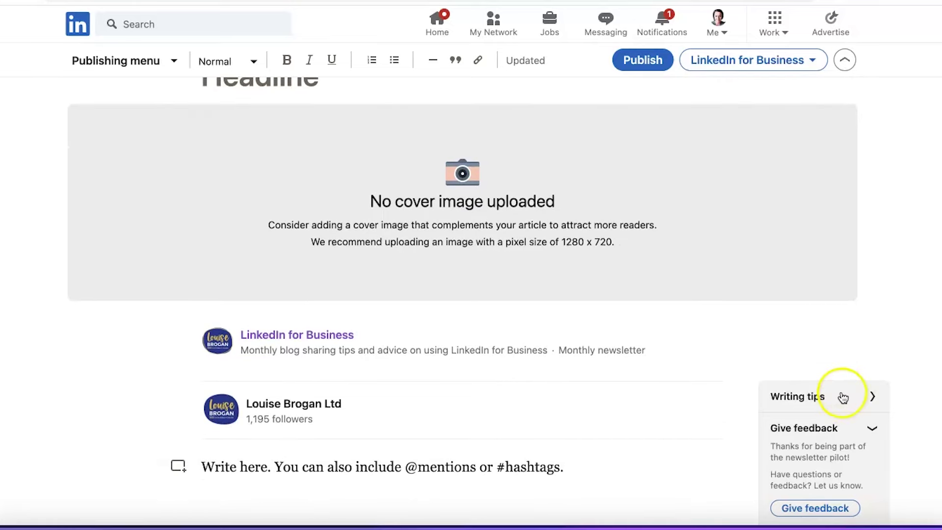